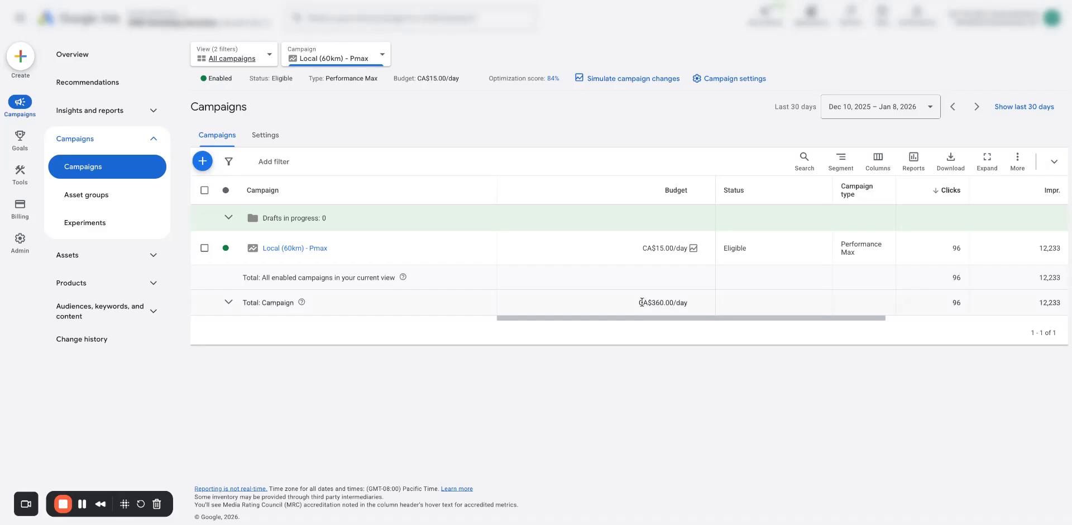
Step: Start a new campaign with the Local store visits and promotions objective
{"action": "scroll", "coordinate": [639, 304], "scroll_direction": "right", "scroll_amount": 2}
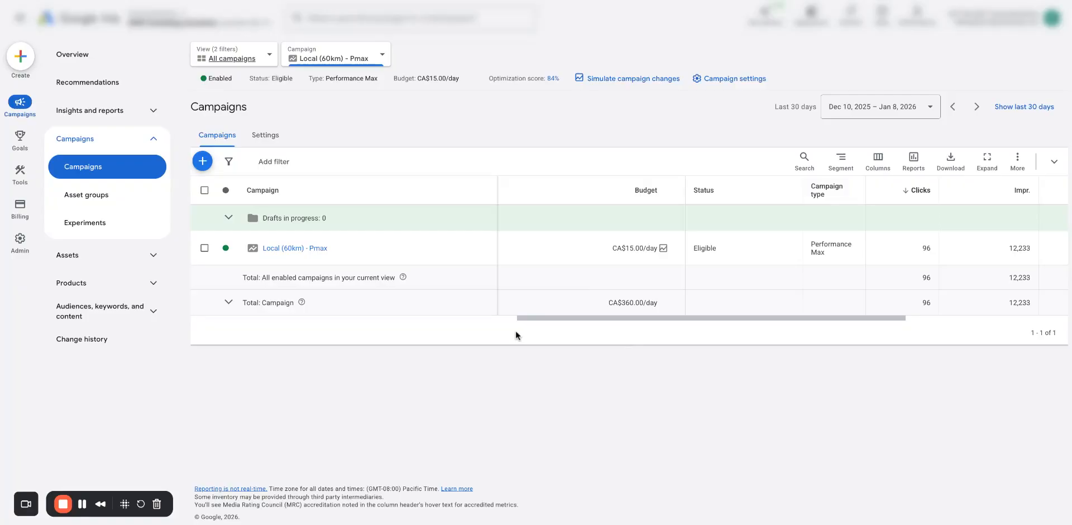
{"action": "mouse_move", "coordinate": [19, 140]}
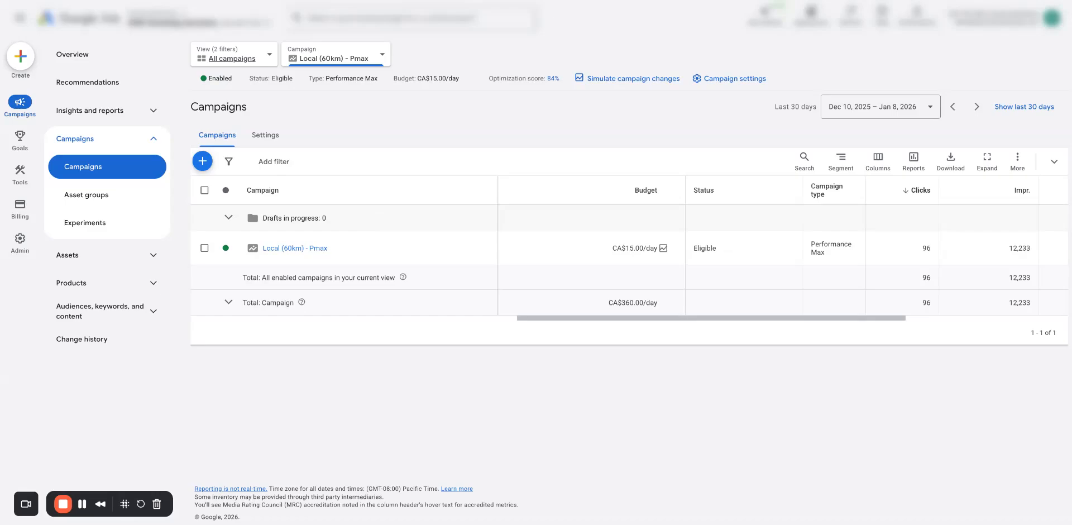
{"action": "left_click", "coordinate": [202, 161]}
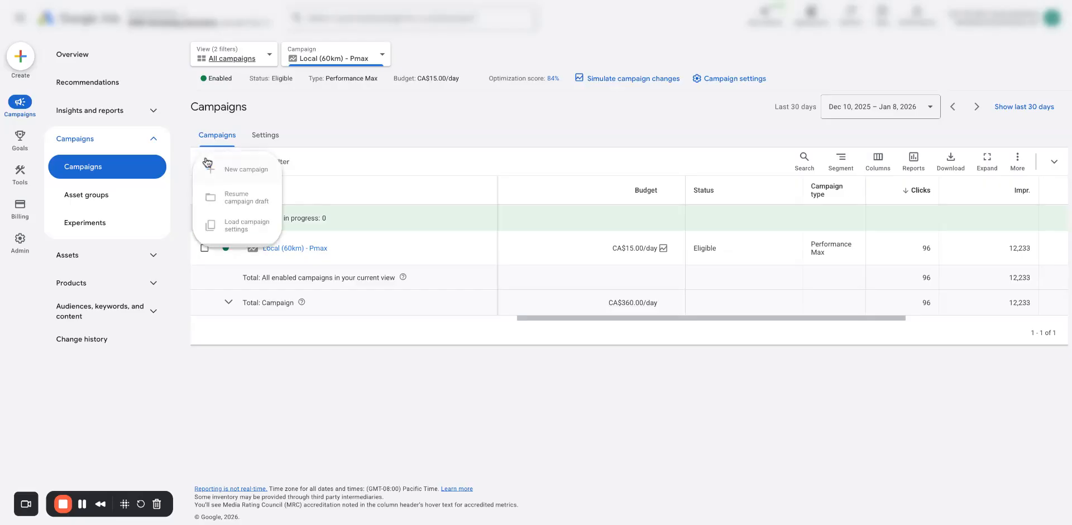
{"action": "left_click", "coordinate": [245, 171]}
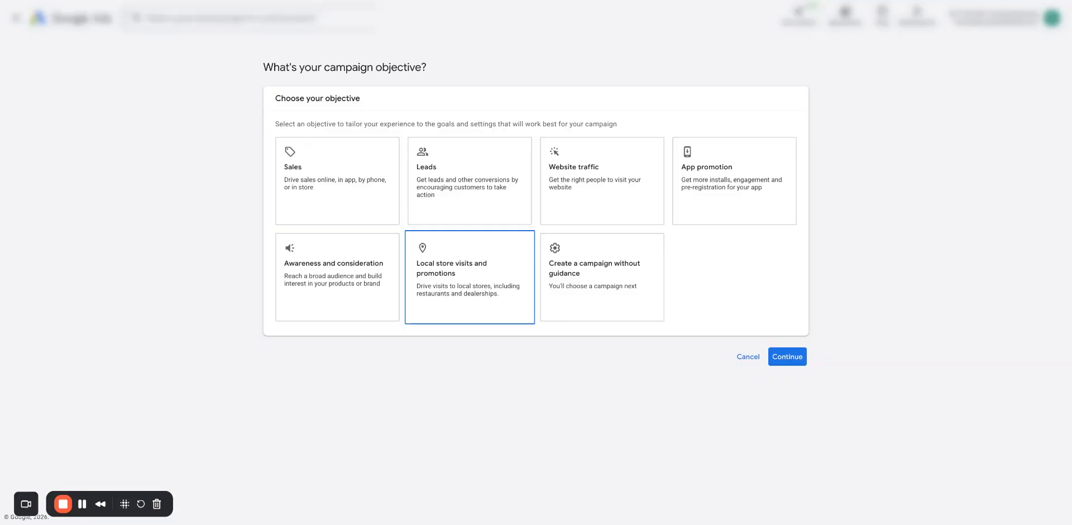
{"action": "left_click", "coordinate": [474, 293]}
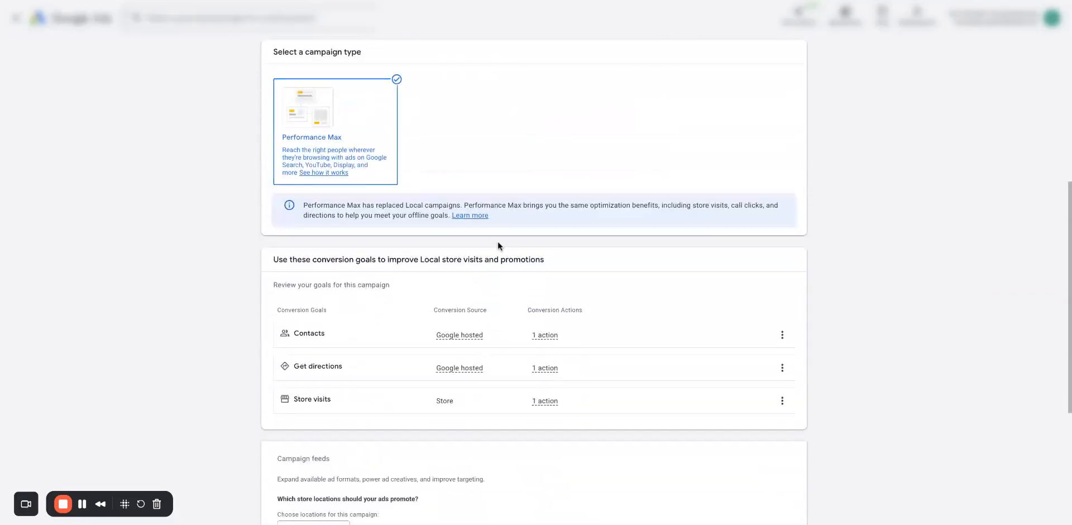
Step: Review the Contacts, Get directions and Store visits conversion goals for the Performance Max campaign
{"action": "scroll", "coordinate": [501, 252], "scroll_direction": "down", "scroll_amount": 1}
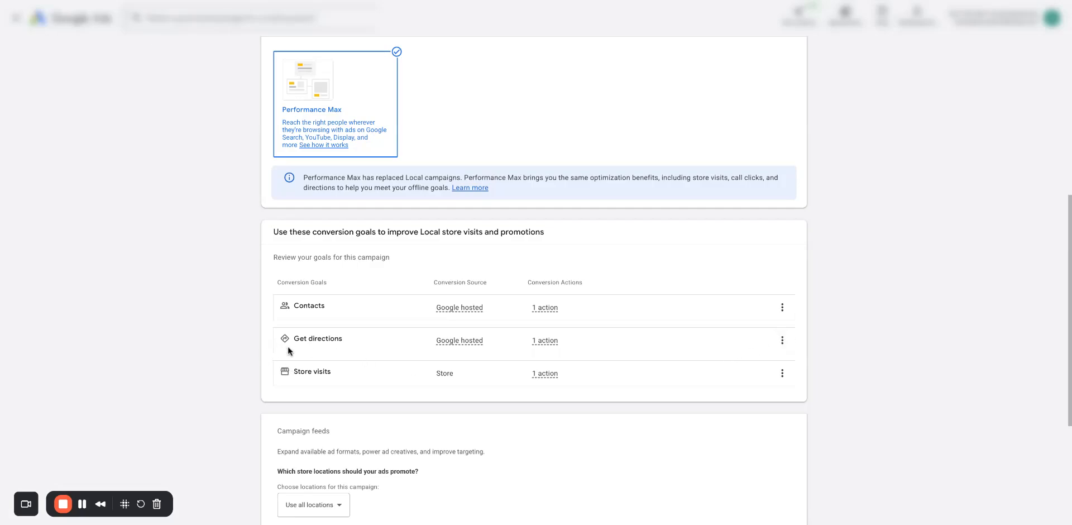
{"action": "triple_click", "coordinate": [299, 371]}
{"action": "left_click", "coordinate": [309, 339]}
{"action": "triple_click", "coordinate": [301, 339]}
{"action": "triple_click", "coordinate": [311, 307]}
{"action": "left_click", "coordinate": [314, 335]}
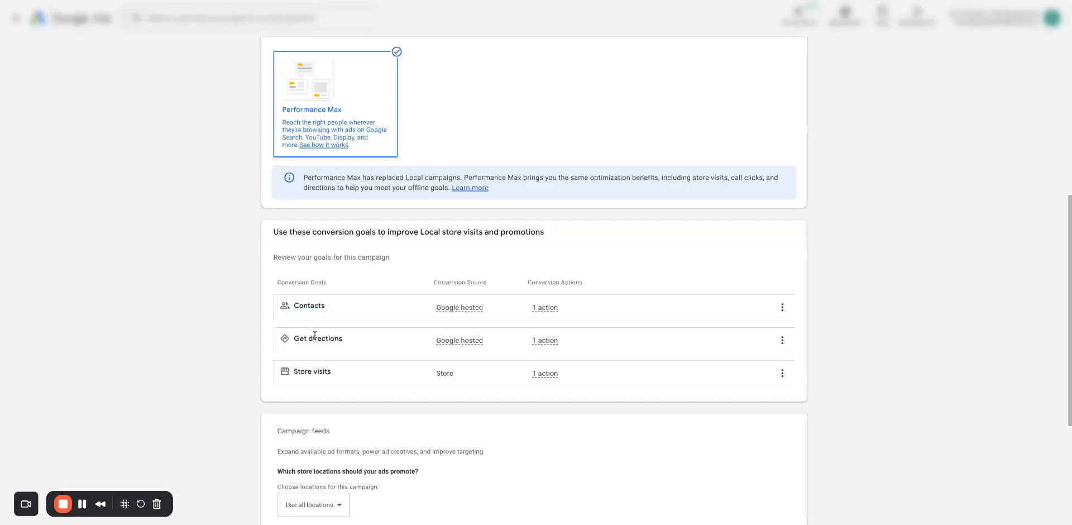
{"action": "triple_click", "coordinate": [313, 372]}
{"action": "left_click", "coordinate": [313, 372]}
{"action": "scroll", "coordinate": [266, 380], "scroll_direction": "down", "scroll_amount": 1}
{"action": "scroll", "coordinate": [266, 381], "scroll_direction": "down", "scroll_amount": 2}
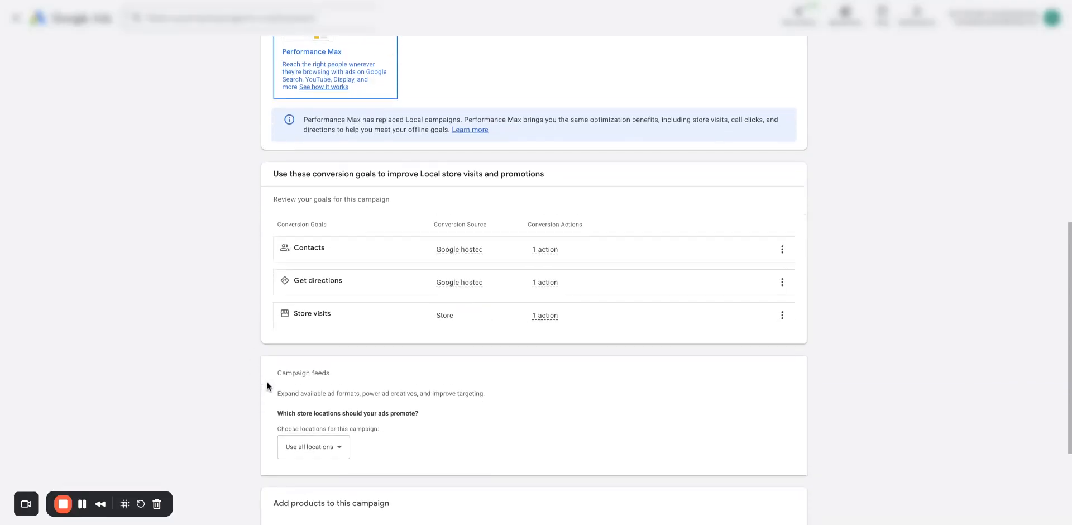
Step: Keep all store locations in the campaign feed, name the campaign "Local - Performance Maxx" and continue to bidding
{"action": "scroll", "coordinate": [568, 388], "scroll_direction": "down", "scroll_amount": 4}
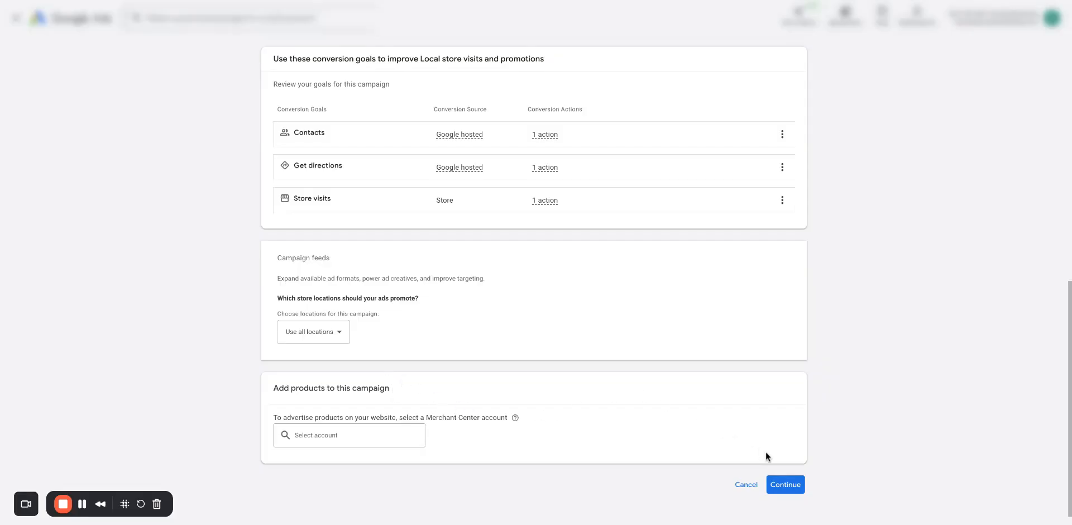
{"action": "left_click", "coordinate": [784, 484]}
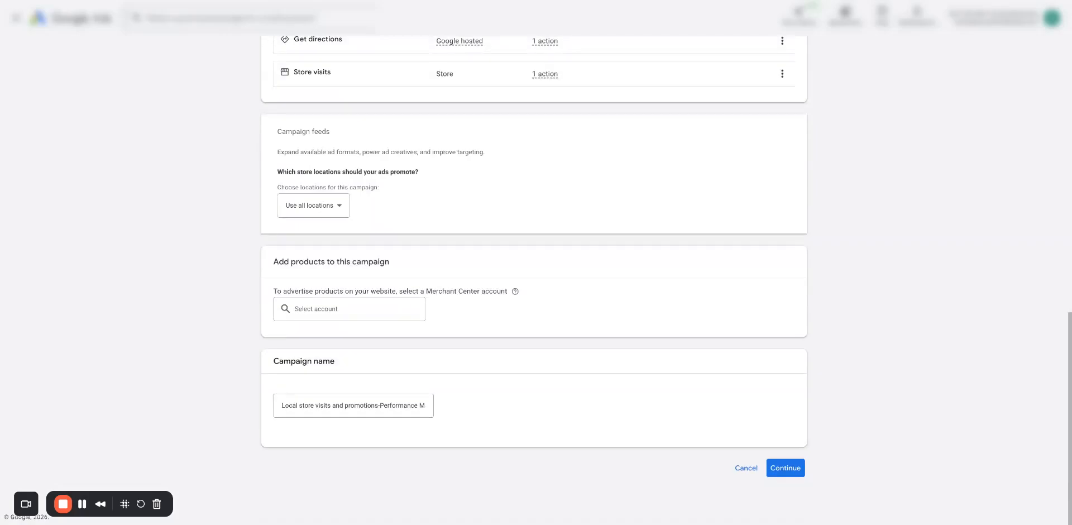
{"action": "triple_click", "coordinate": [347, 406]}
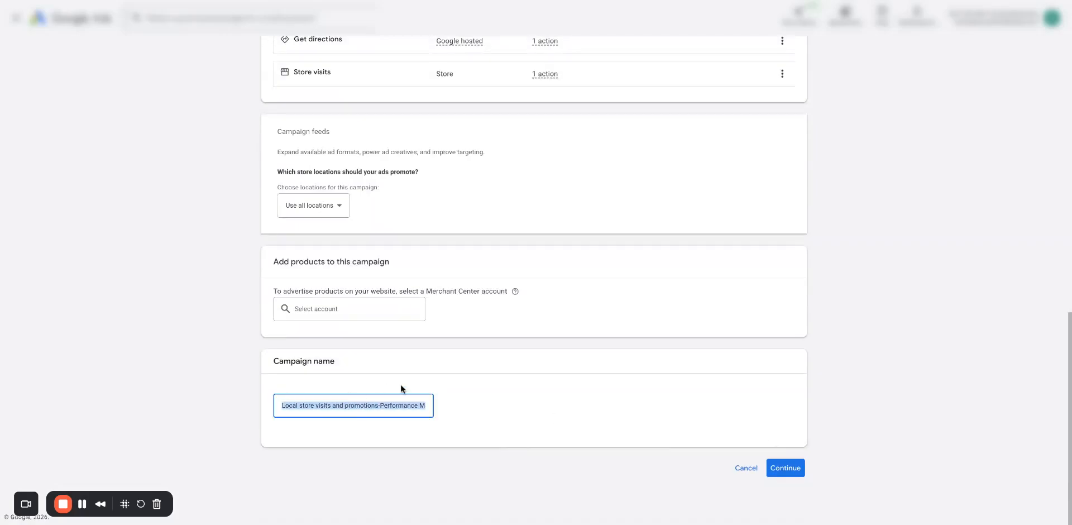
{"action": "type", "text": "Local"}
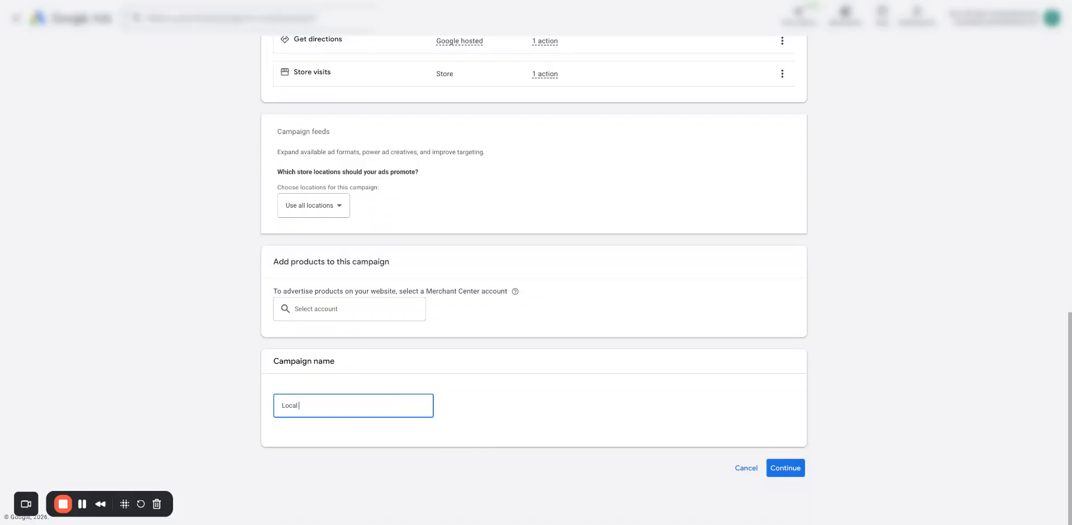
{"action": "type", "text": " - Performance Maxx"}
{"action": "left_click", "coordinate": [784, 469]}
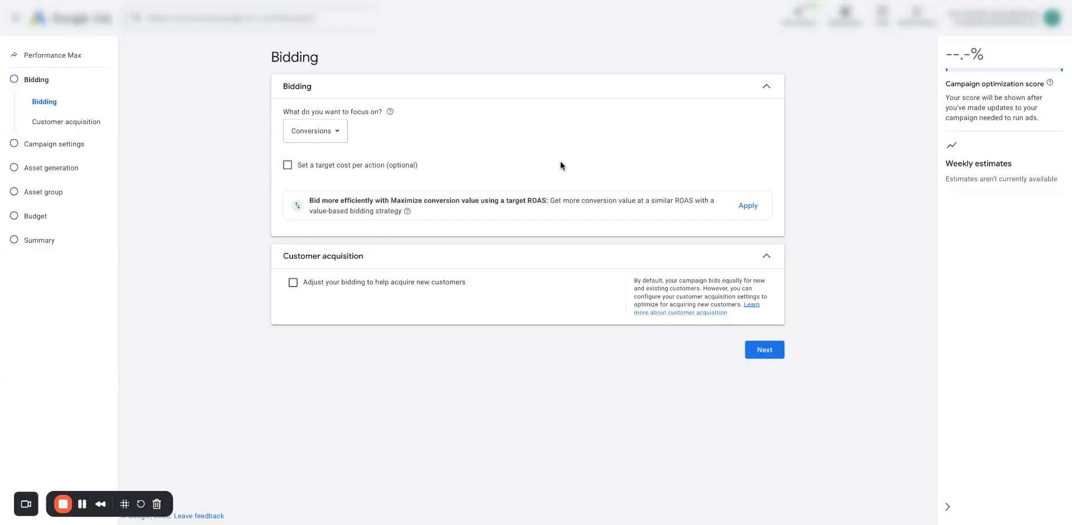
Step: Keep the bidding focus on Conversions without a target cost per action and proceed to the campaign settings
{"action": "left_click_drag", "start_coordinate": [382, 200], "coordinate": [603, 199]}
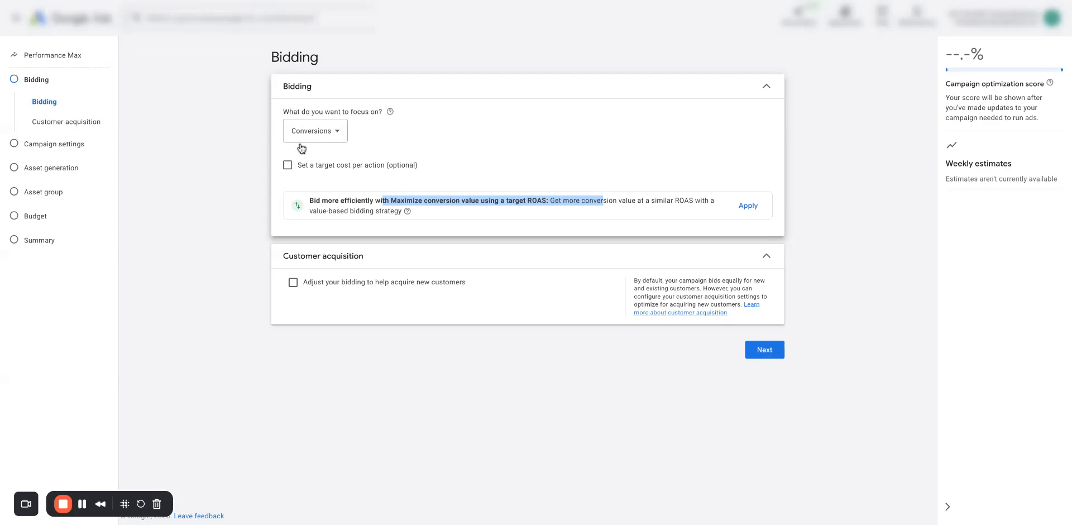
{"action": "left_click", "coordinate": [350, 145]}
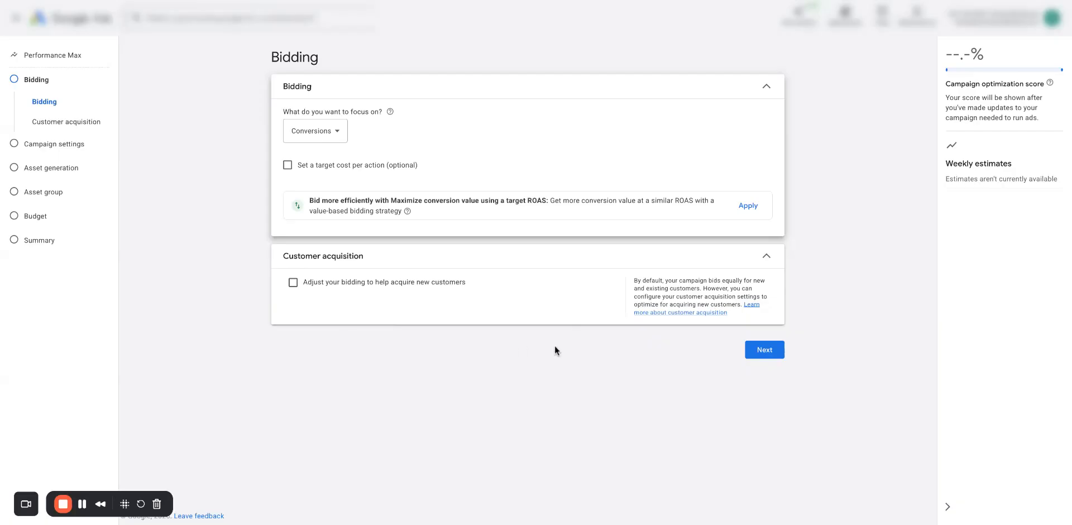
{"action": "left_click", "coordinate": [762, 350]}
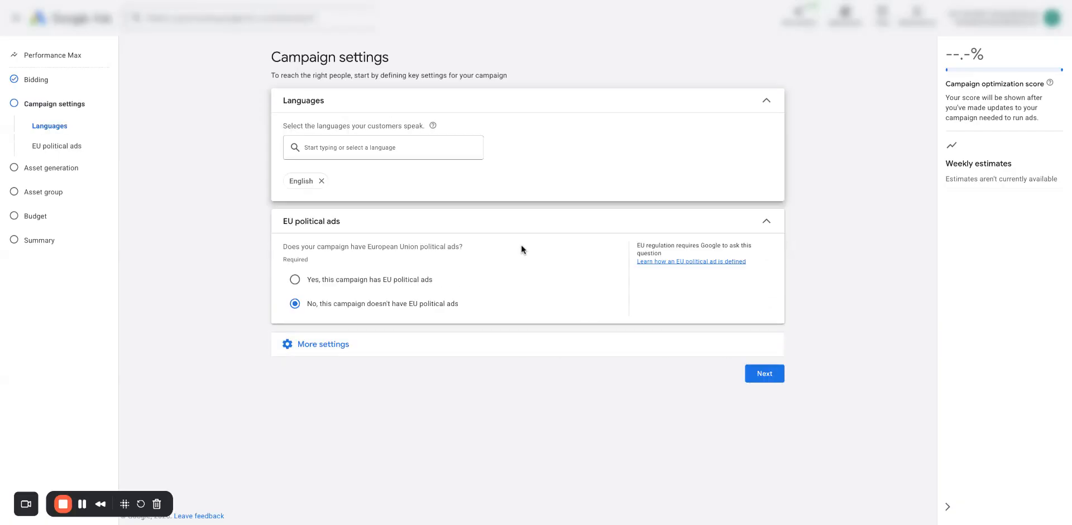
Step: Expand the additional campaign settings, accept them as they are, and skip the AI asset generation
{"action": "left_click", "coordinate": [531, 349]}
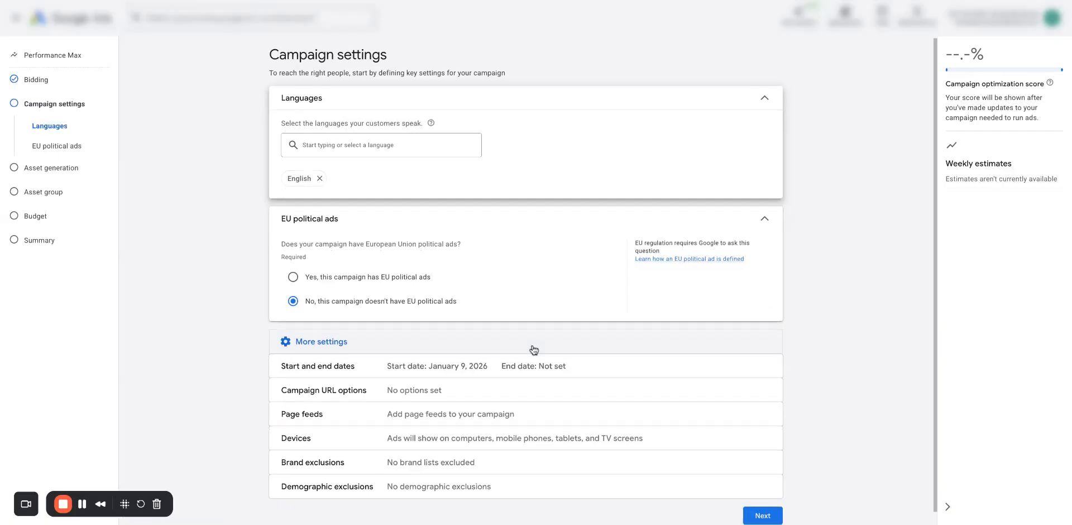
{"action": "scroll", "coordinate": [502, 391], "scroll_direction": "down", "scroll_amount": 1}
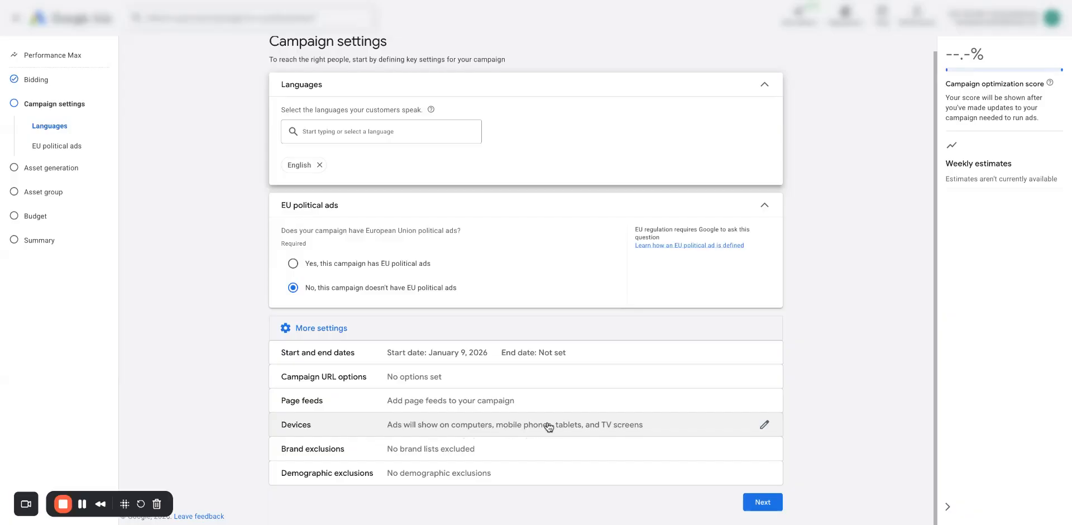
{"action": "left_click", "coordinate": [760, 504]}
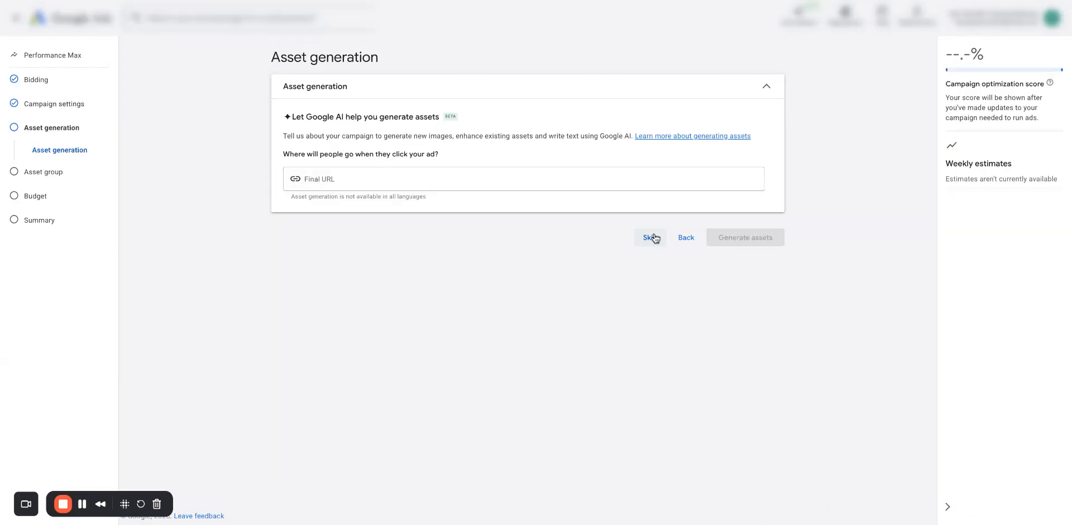
{"action": "left_click", "coordinate": [653, 237]}
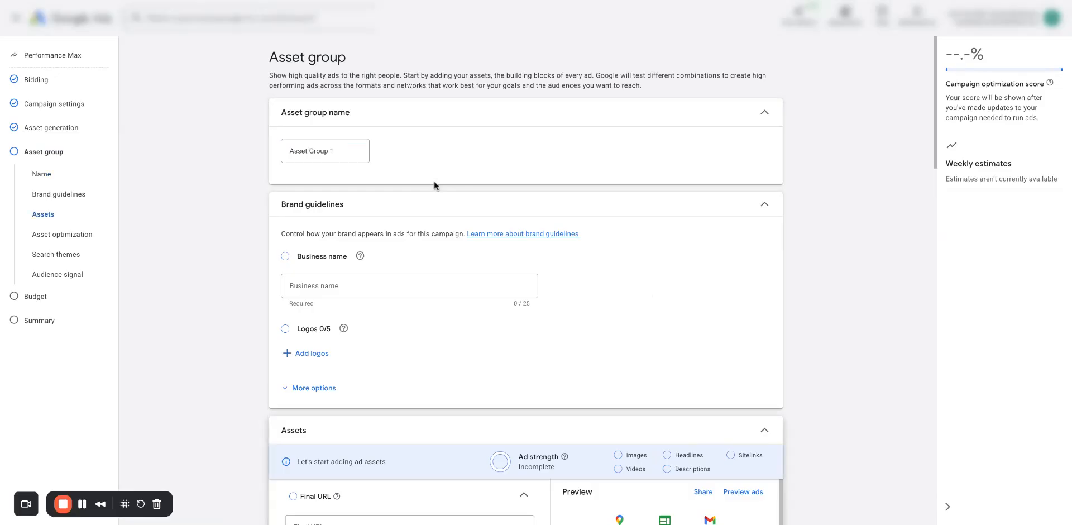
Step: Examine the asset group form's business name, logo, final URL and headline fields
{"action": "scroll", "coordinate": [295, 317], "scroll_direction": "down", "scroll_amount": 1}
{"action": "scroll", "coordinate": [295, 317], "scroll_direction": "up", "scroll_amount": 1}
{"action": "scroll", "coordinate": [294, 318], "scroll_direction": "down", "scroll_amount": 1}
{"action": "scroll", "coordinate": [294, 318], "scroll_direction": "down", "scroll_amount": 3}
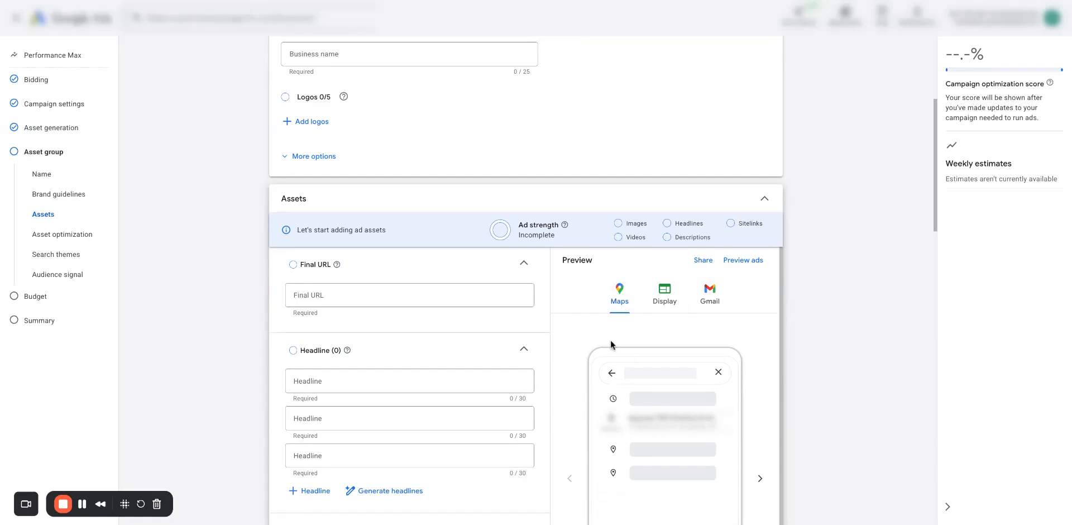
{"action": "scroll", "coordinate": [562, 356], "scroll_direction": "up", "scroll_amount": 1}
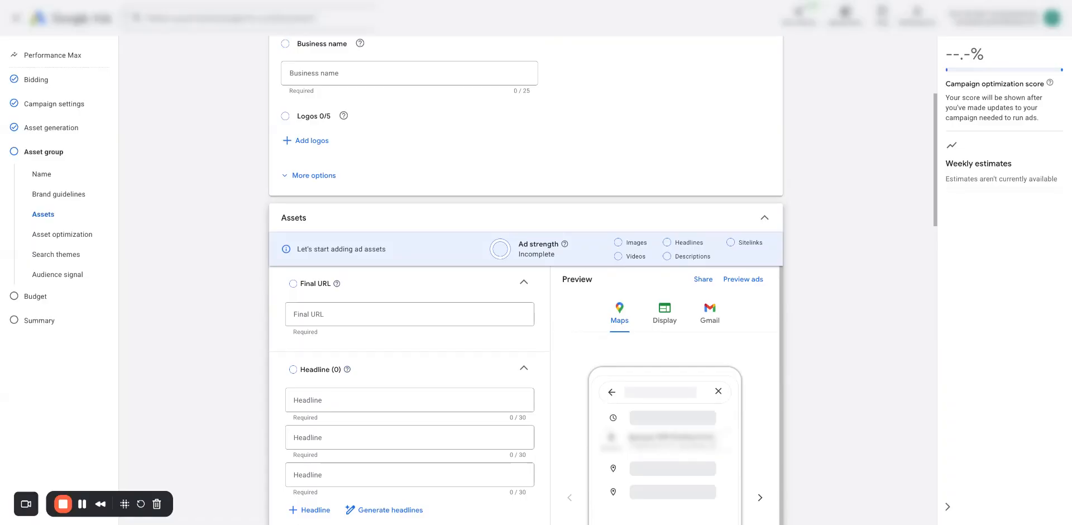
{"action": "scroll", "coordinate": [454, 279], "scroll_direction": "up", "scroll_amount": 4}
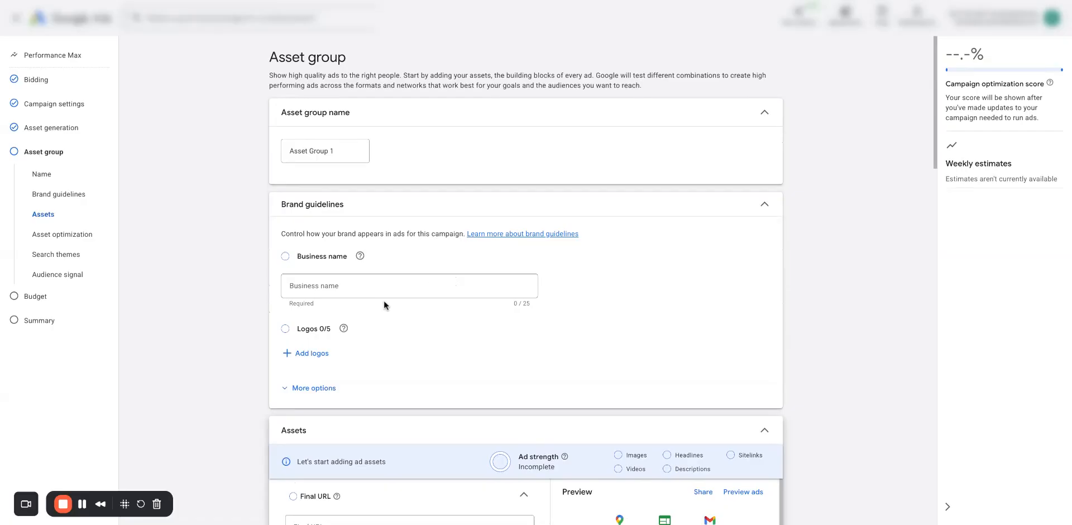
{"action": "left_click", "coordinate": [347, 286]}
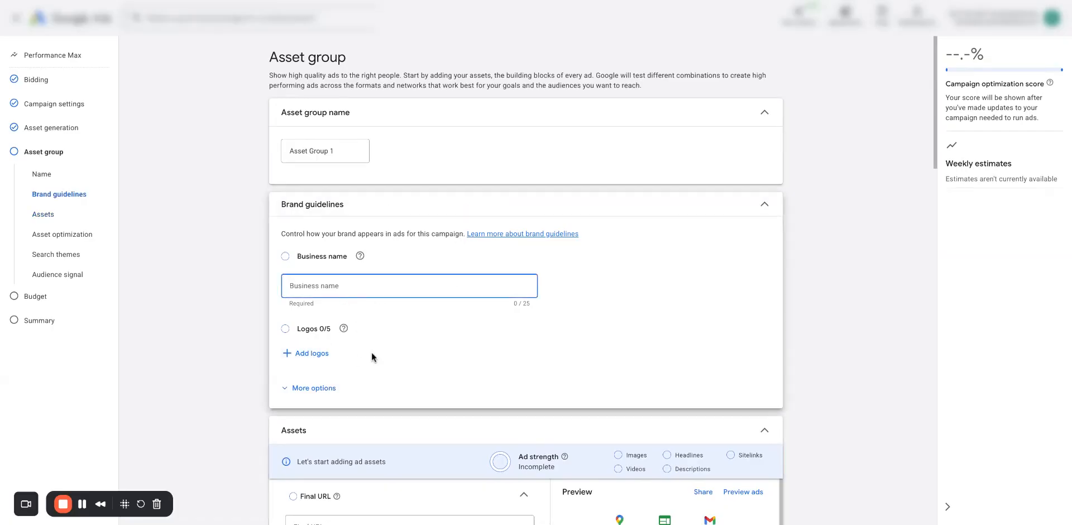
{"action": "scroll", "coordinate": [370, 353], "scroll_direction": "down", "scroll_amount": 3}
{"action": "left_click", "coordinate": [345, 379]}
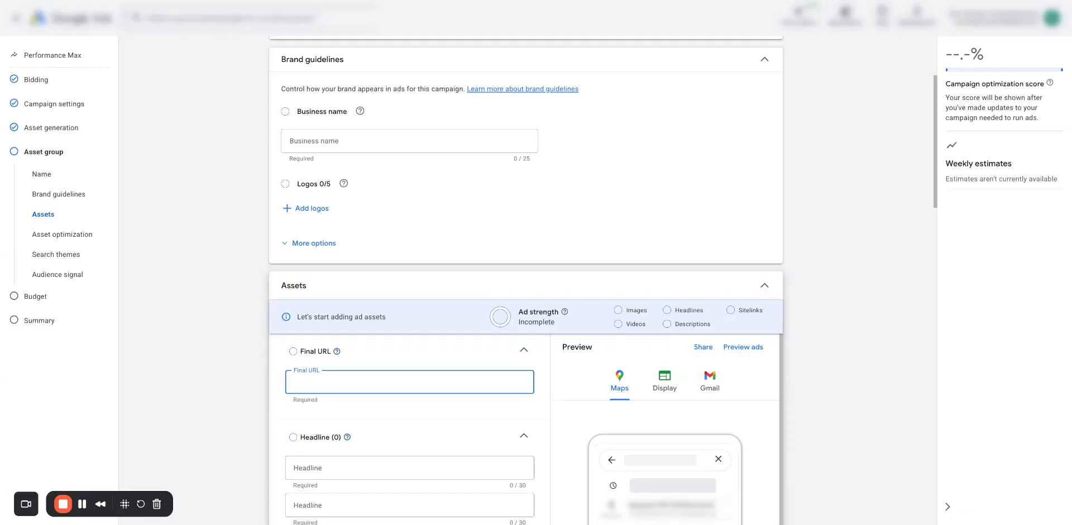
{"action": "scroll", "coordinate": [344, 292], "scroll_direction": "down", "scroll_amount": 2}
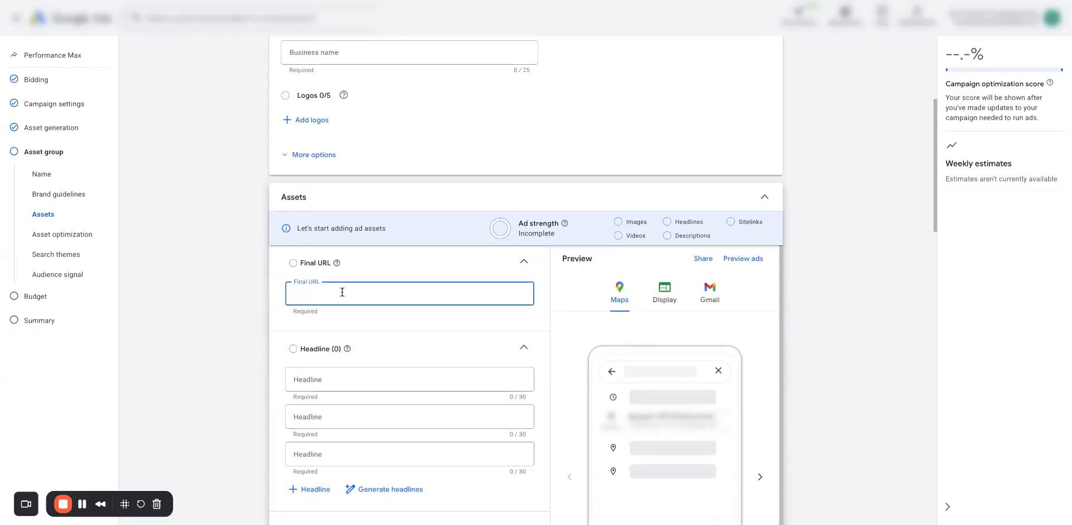
{"action": "scroll", "coordinate": [363, 298], "scroll_direction": "down", "scroll_amount": 1}
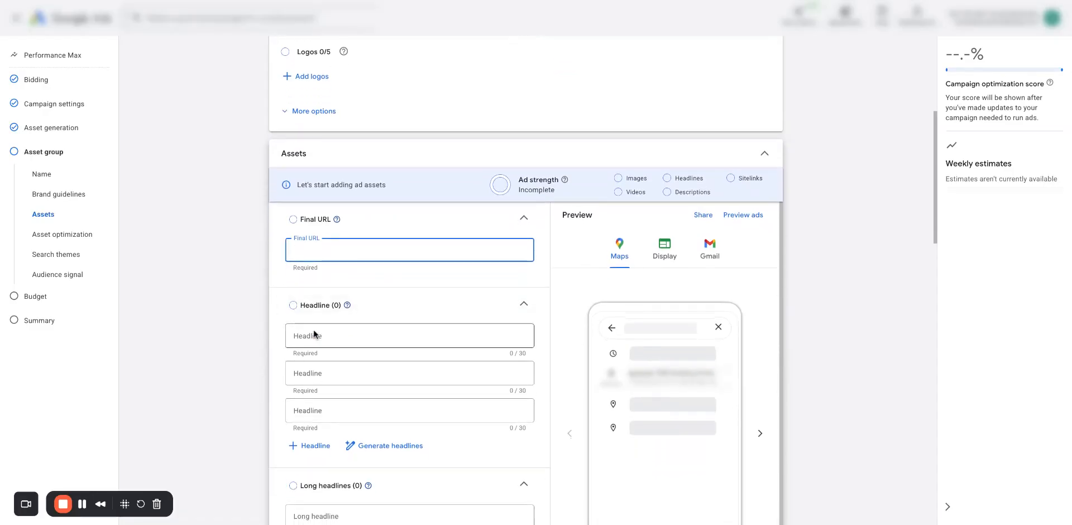
Step: Enter "Automotive Store XXX" as the asset group's first headline
{"action": "scroll", "coordinate": [333, 320], "scroll_direction": "down", "scroll_amount": 1}
{"action": "left_click", "coordinate": [323, 283]}
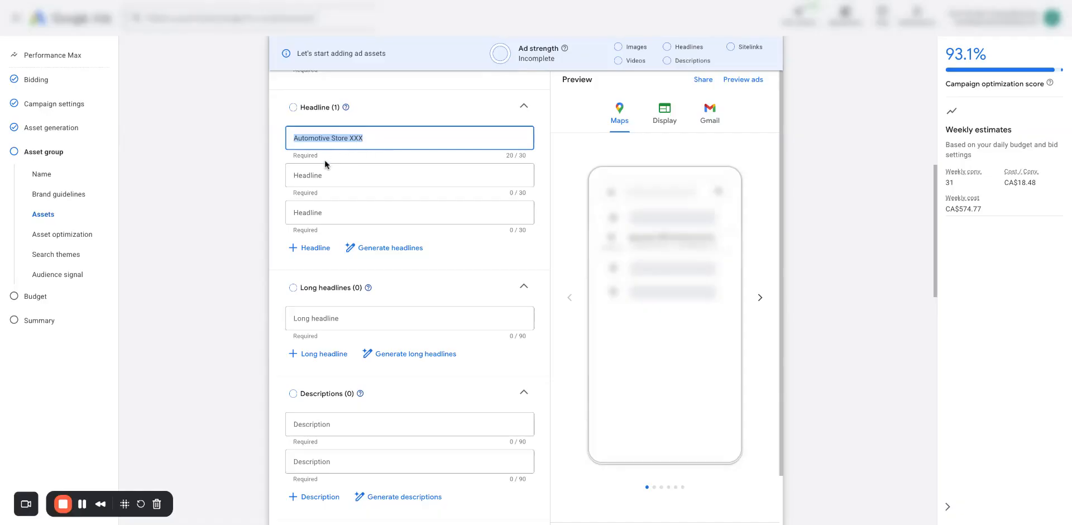
{"action": "triple_click", "coordinate": [354, 139]}
{"action": "left_click", "coordinate": [332, 177]}
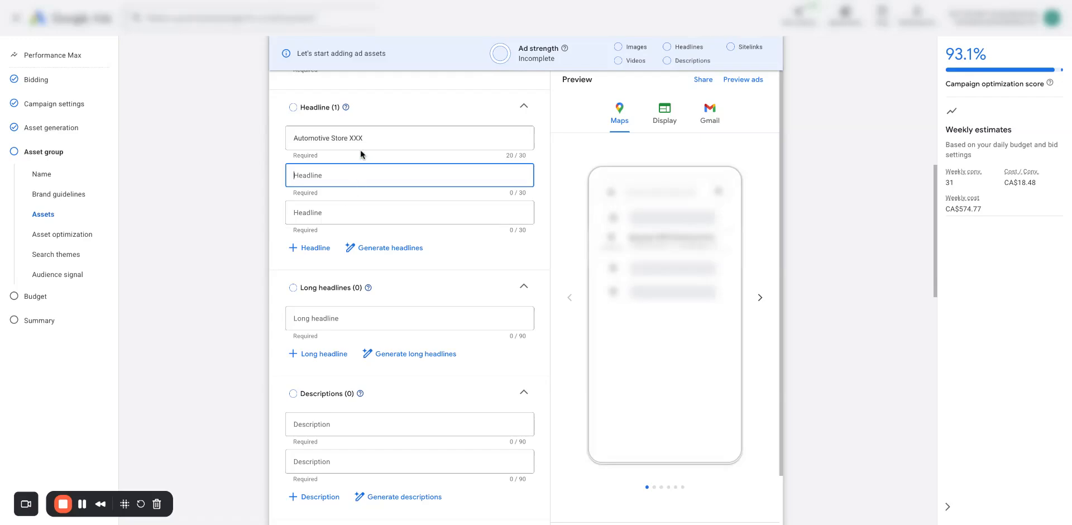
{"action": "triple_click", "coordinate": [331, 139]}
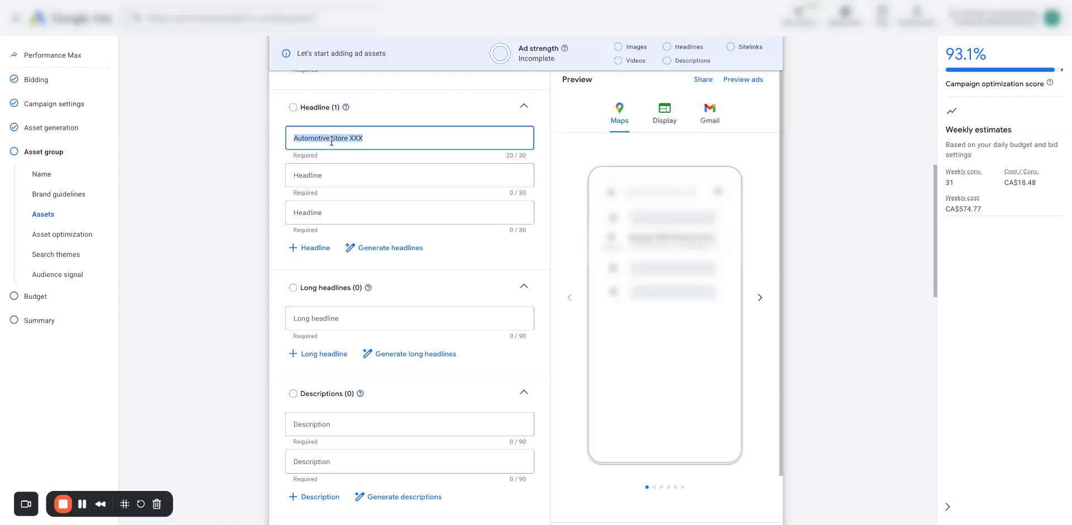
{"action": "double_click", "coordinate": [362, 139]}
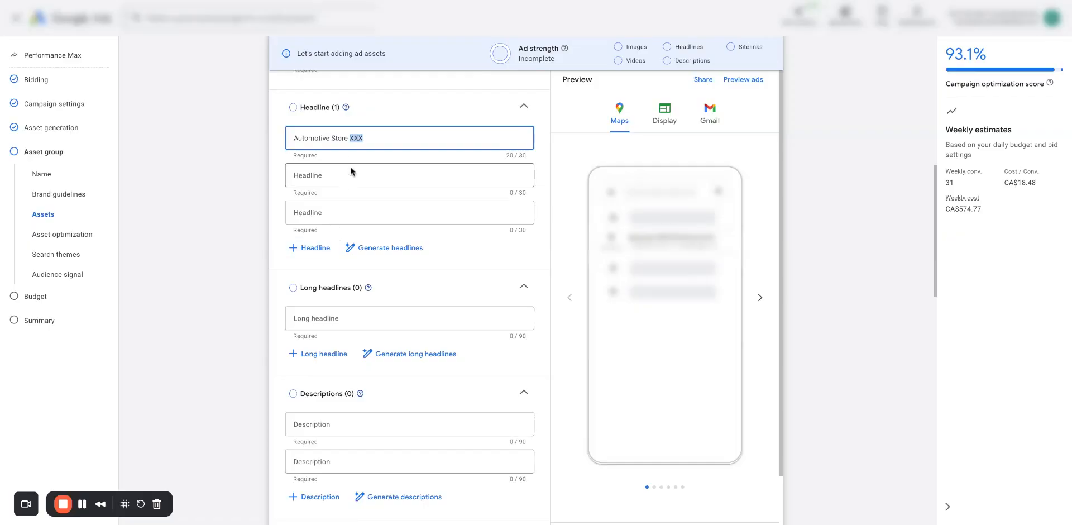
{"action": "scroll", "coordinate": [348, 142], "scroll_direction": "down", "scroll_amount": 1}
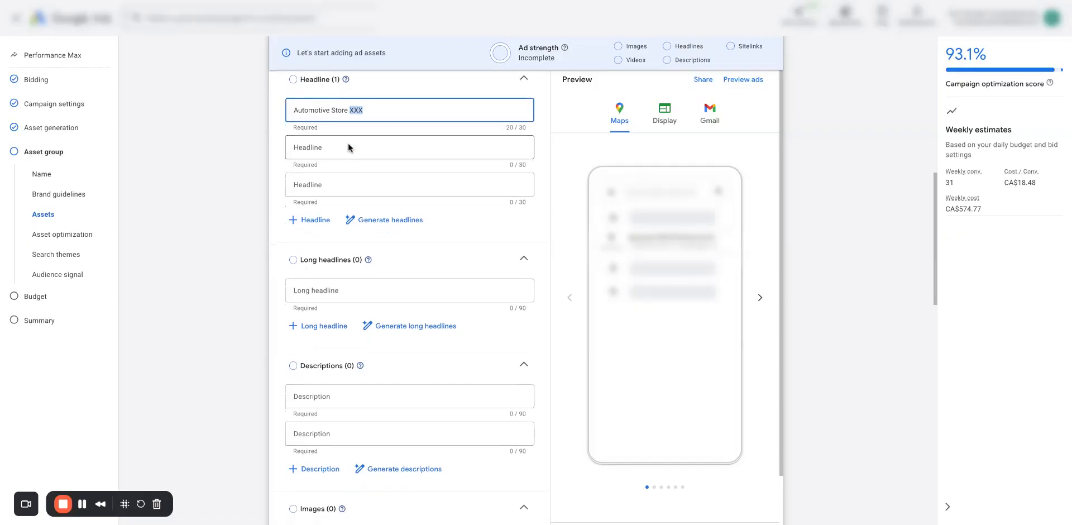
{"action": "scroll", "coordinate": [389, 136], "scroll_direction": "up", "scroll_amount": 1}
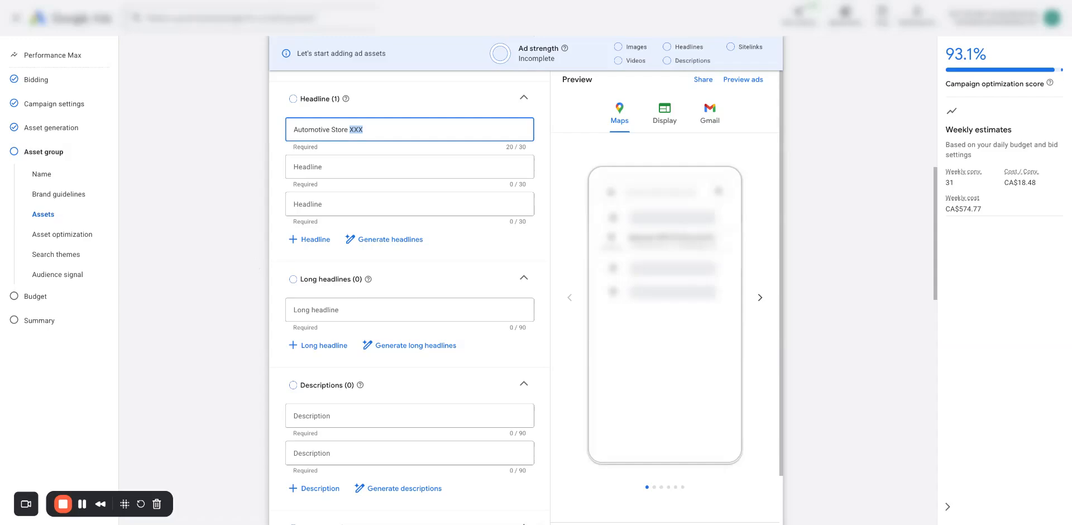
Step: Clear the text of the first headline
{"action": "double_click", "coordinate": [335, 129]}
{"action": "key", "text": "ctrl+a"}
{"action": "key", "text": "BackSpace"}
Step: Examine the asset group's empty headline, long headline and description fields, along with the options for adding more of each
{"action": "scroll", "coordinate": [268, 274], "scroll_direction": "down", "scroll_amount": 2}
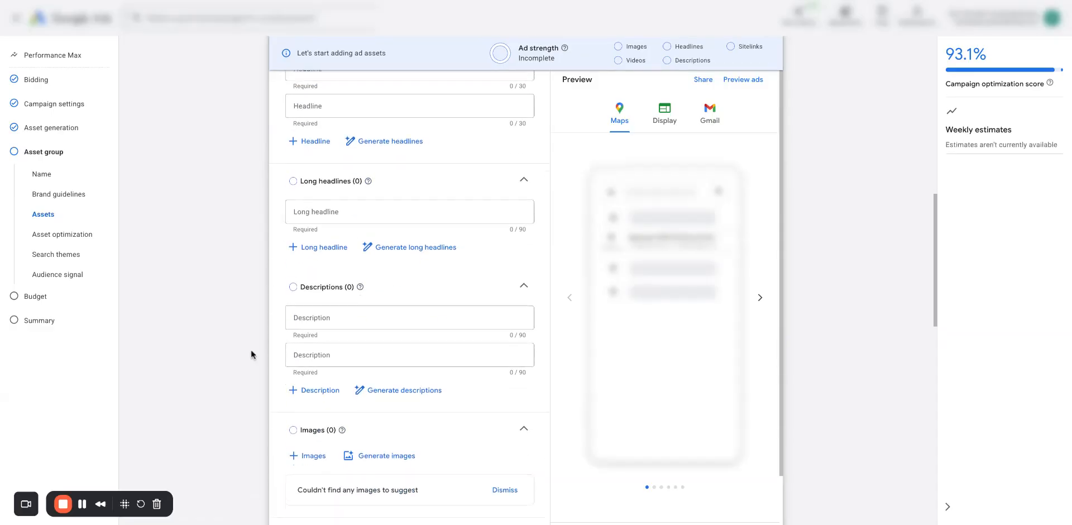
{"action": "scroll", "coordinate": [251, 354], "scroll_direction": "down", "scroll_amount": 1}
{"action": "left_click", "coordinate": [348, 185]}
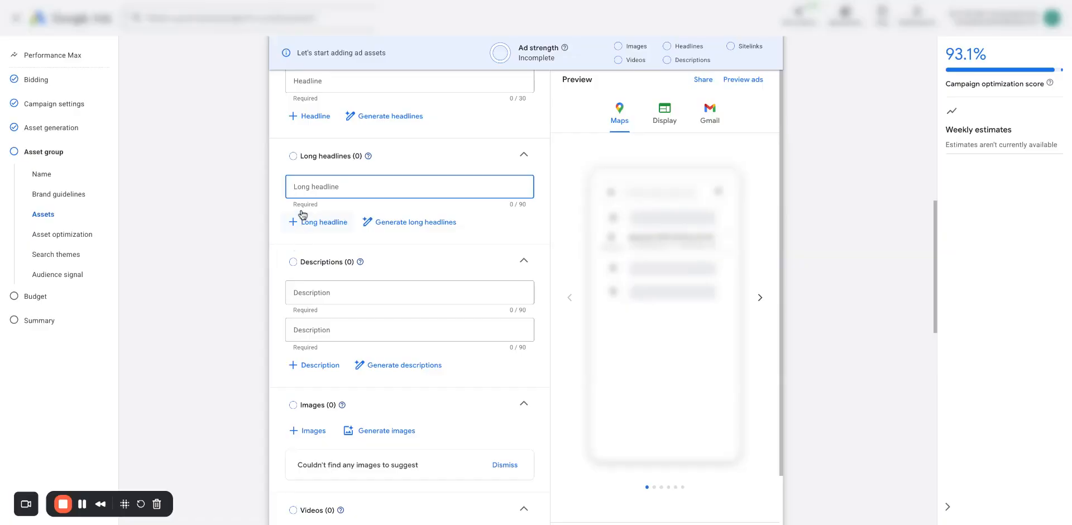
{"action": "scroll", "coordinate": [338, 173], "scroll_direction": "up", "scroll_amount": 1}
{"action": "scroll", "coordinate": [239, 252], "scroll_direction": "down", "scroll_amount": 2}
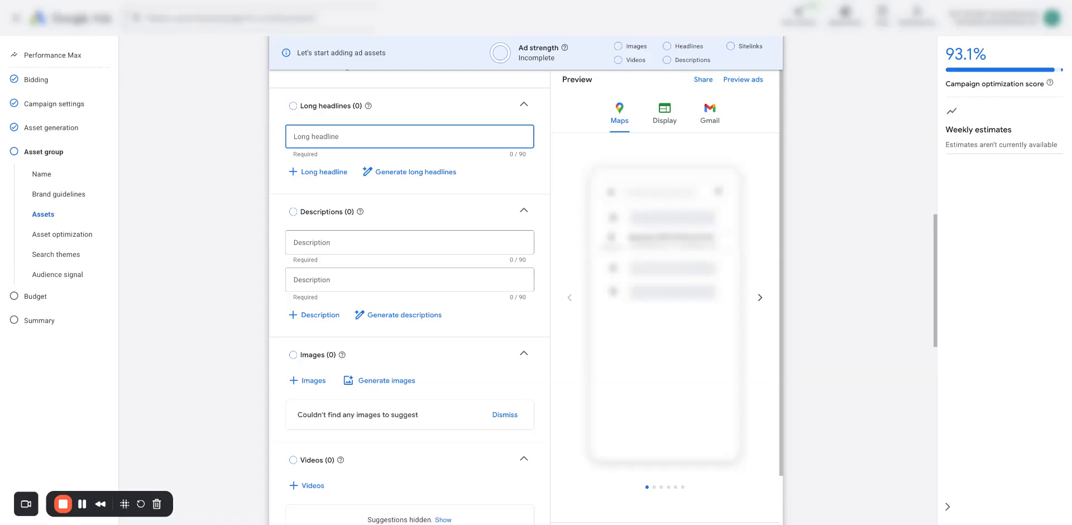
{"action": "scroll", "coordinate": [409, 279], "scroll_direction": "up", "scroll_amount": 3}
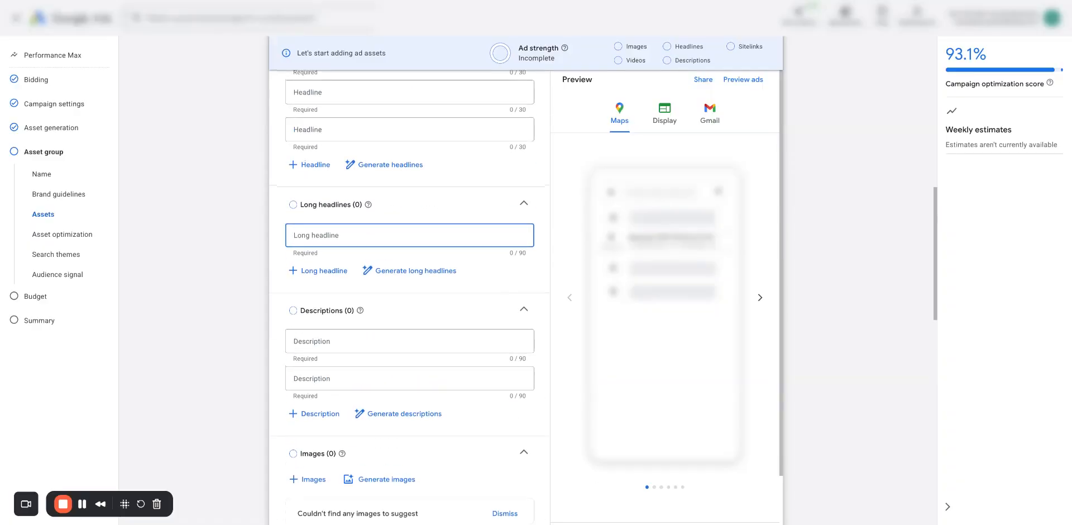
{"action": "scroll", "coordinate": [313, 235], "scroll_direction": "down", "scroll_amount": 1}
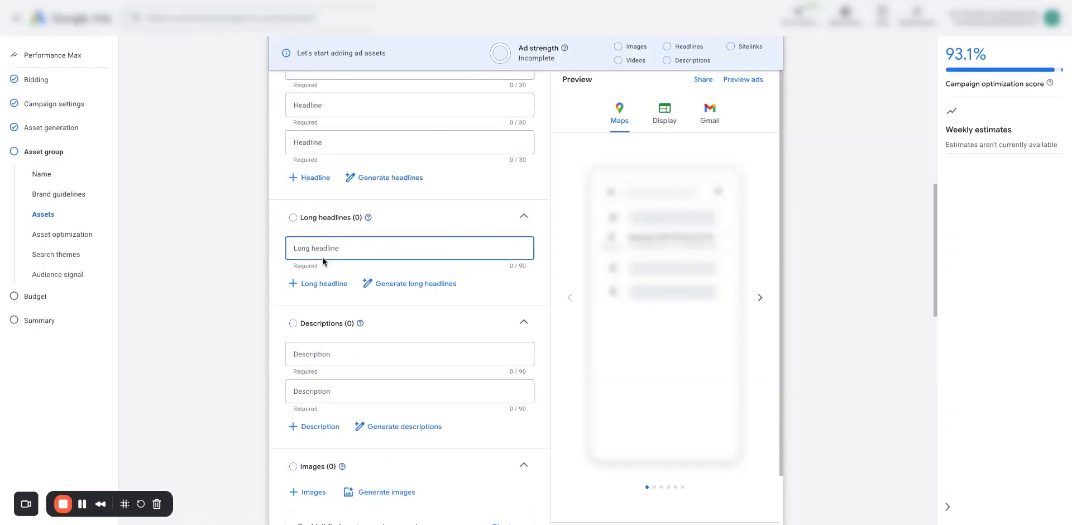
{"action": "scroll", "coordinate": [346, 195], "scroll_direction": "up", "scroll_amount": 1}
{"action": "scroll", "coordinate": [333, 239], "scroll_direction": "up", "scroll_amount": 1}
{"action": "scroll", "coordinate": [333, 239], "scroll_direction": "down", "scroll_amount": 1}
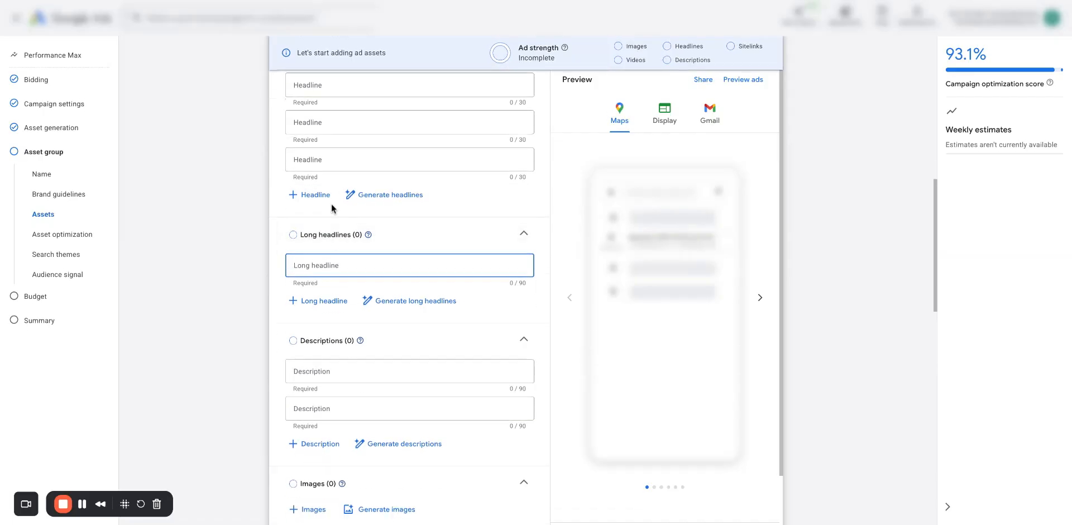
{"action": "scroll", "coordinate": [337, 273], "scroll_direction": "down", "scroll_amount": 2}
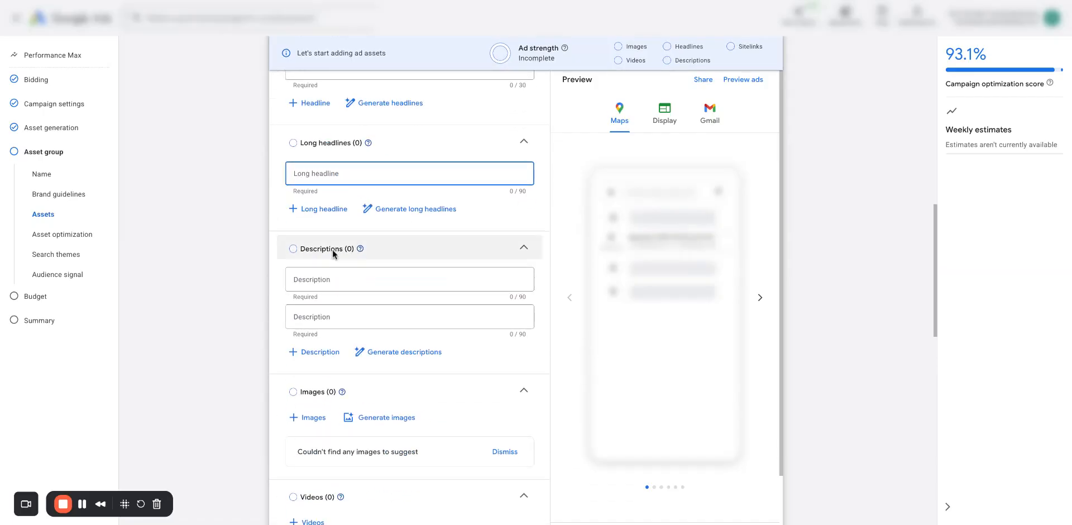
{"action": "scroll", "coordinate": [296, 293], "scroll_direction": "down", "scroll_amount": 1}
{"action": "scroll", "coordinate": [302, 294], "scroll_direction": "down", "scroll_amount": 2}
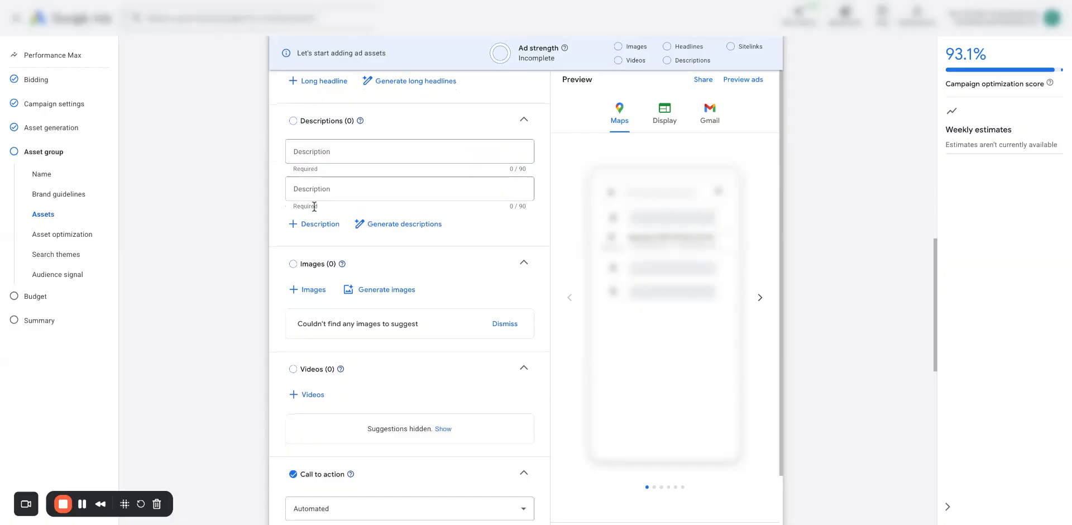
Step: Read the help explanation of Ad strength, including the part about ad combinations, and close it
{"action": "scroll", "coordinate": [311, 206], "scroll_direction": "up", "scroll_amount": 3}
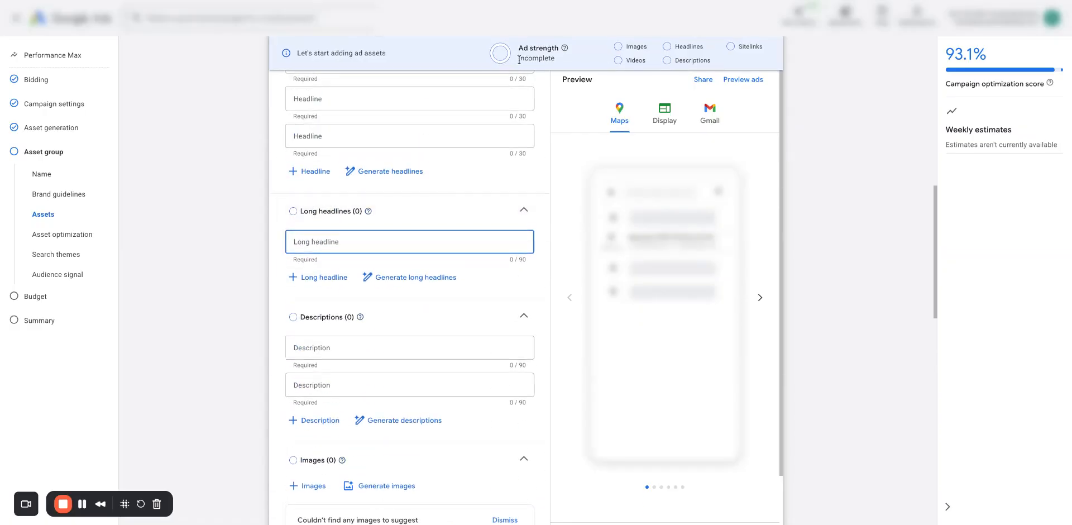
{"action": "scroll", "coordinate": [464, 150], "scroll_direction": "up", "scroll_amount": 3}
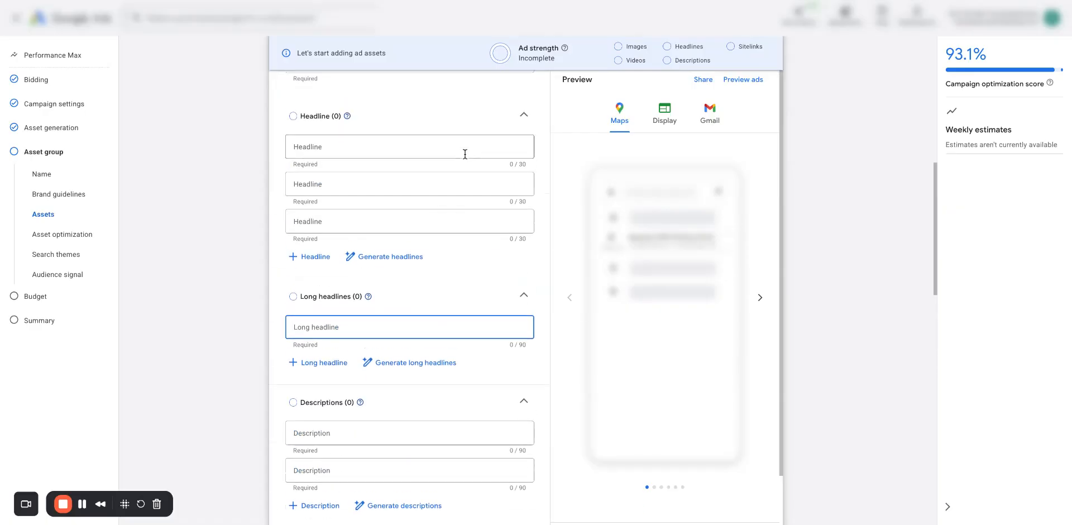
{"action": "left_click", "coordinate": [565, 49]}
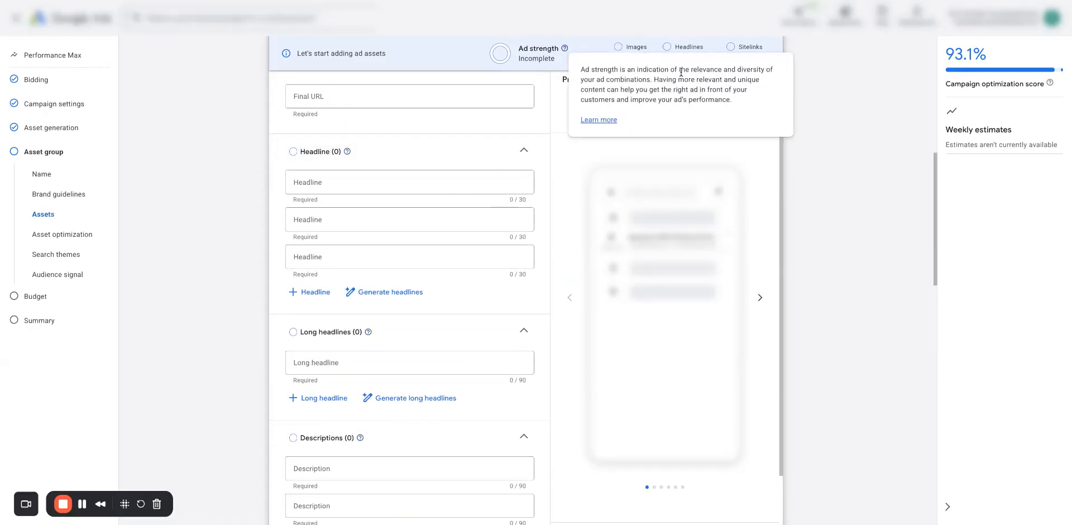
{"action": "left_click_drag", "start_coordinate": [597, 80], "coordinate": [652, 78]}
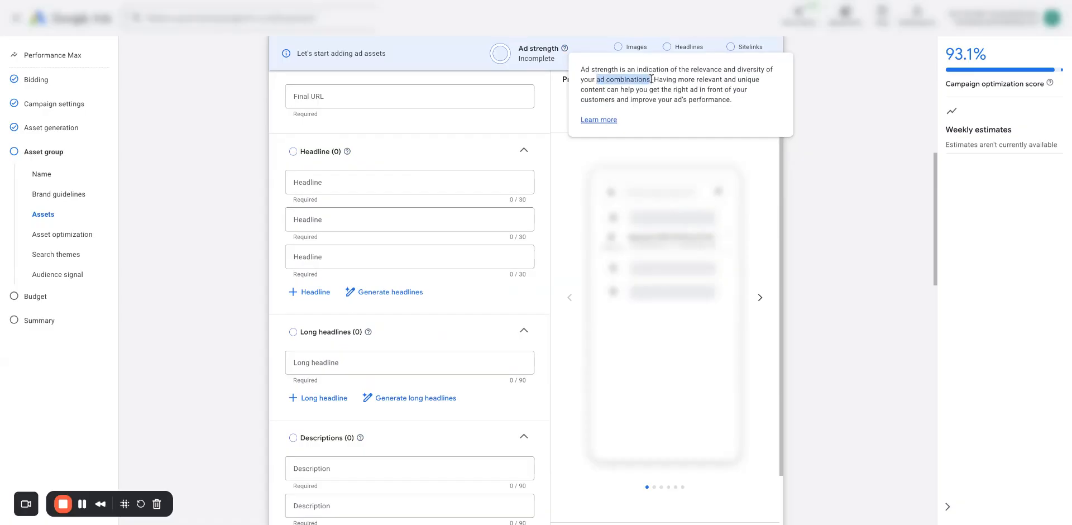
{"action": "left_click", "coordinate": [248, 137]}
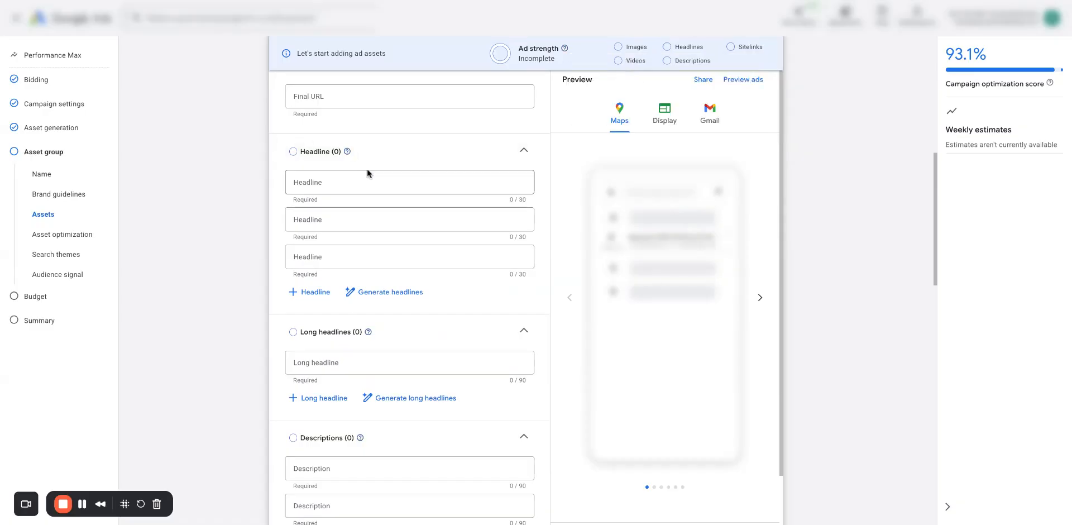
Step: Examine the asset group's text fields, followed by the images, videos and call to action sections
{"action": "scroll", "coordinate": [387, 296], "scroll_direction": "down", "scroll_amount": 2}
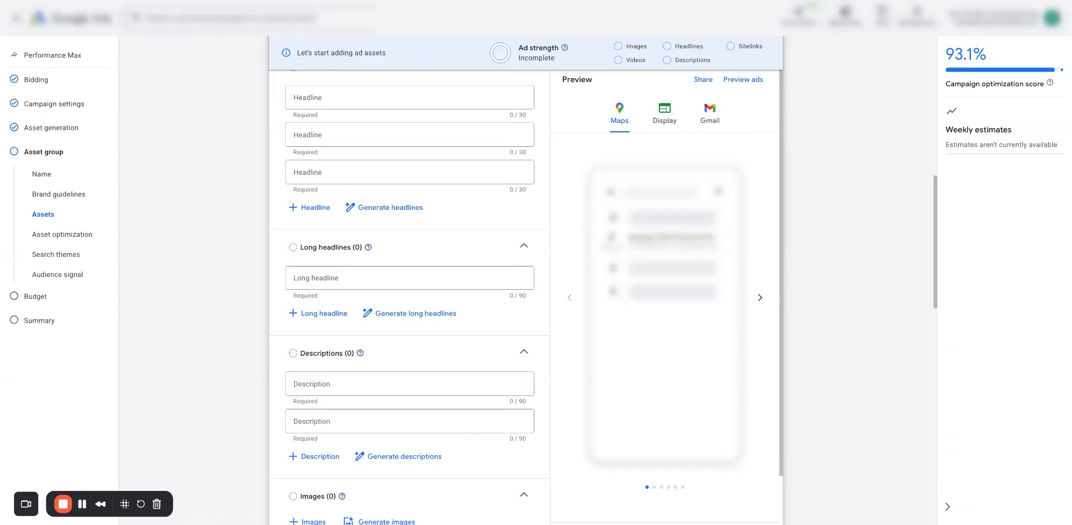
{"action": "scroll", "coordinate": [409, 223], "scroll_direction": "up", "scroll_amount": 1}
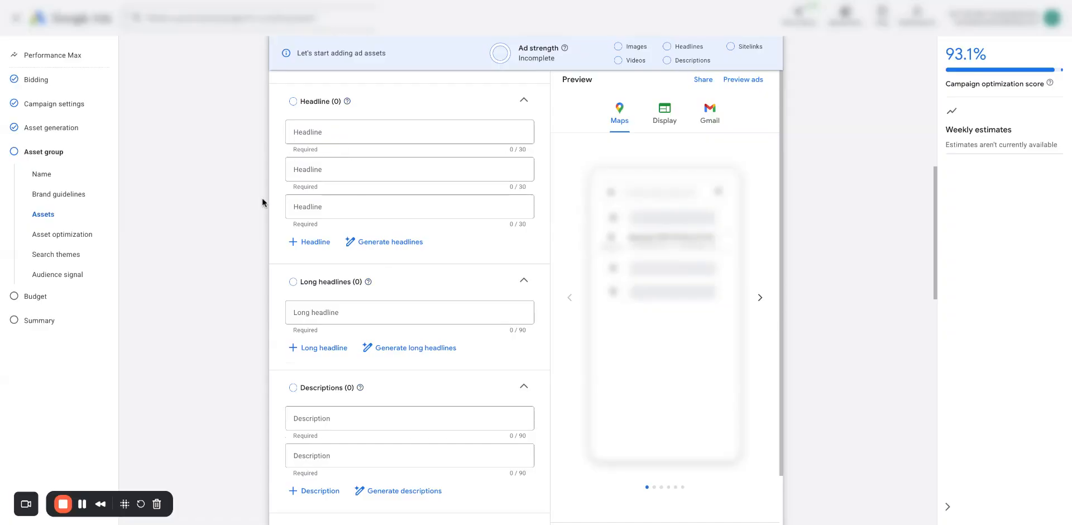
{"action": "scroll", "coordinate": [266, 190], "scroll_direction": "down", "scroll_amount": 3}
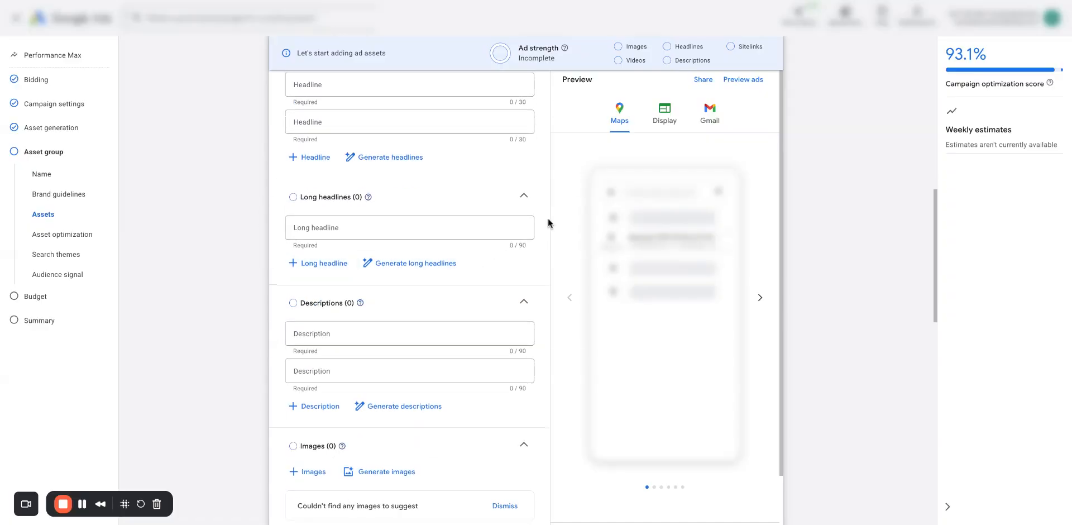
{"action": "scroll", "coordinate": [540, 240], "scroll_direction": "up", "scroll_amount": 3}
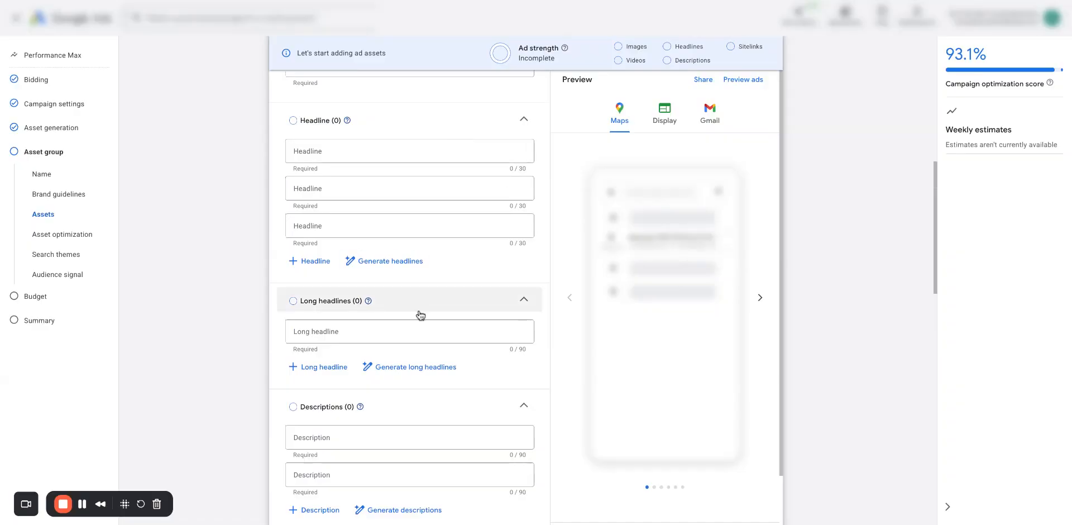
{"action": "scroll", "coordinate": [380, 335], "scroll_direction": "down", "scroll_amount": 2}
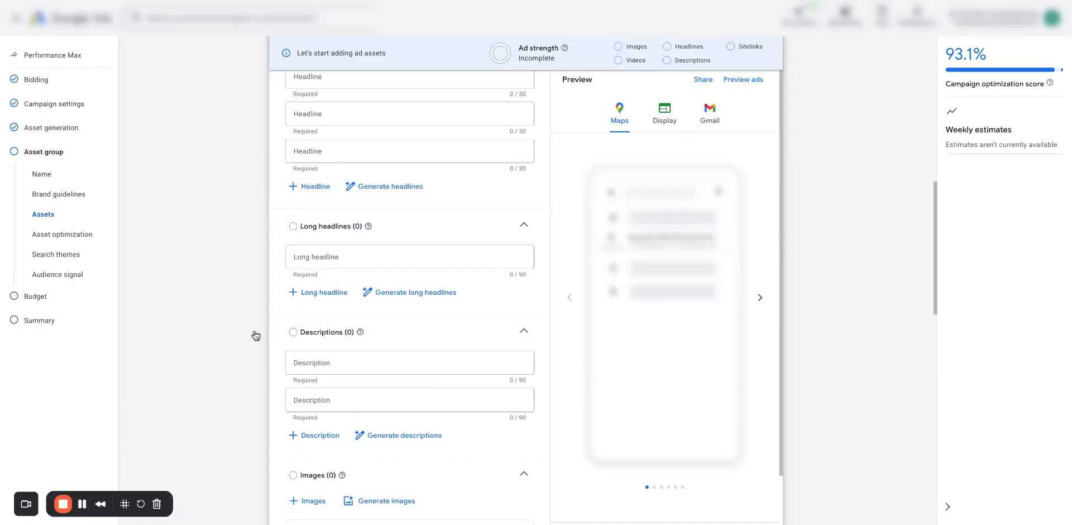
{"action": "scroll", "coordinate": [255, 335], "scroll_direction": "down", "scroll_amount": 2}
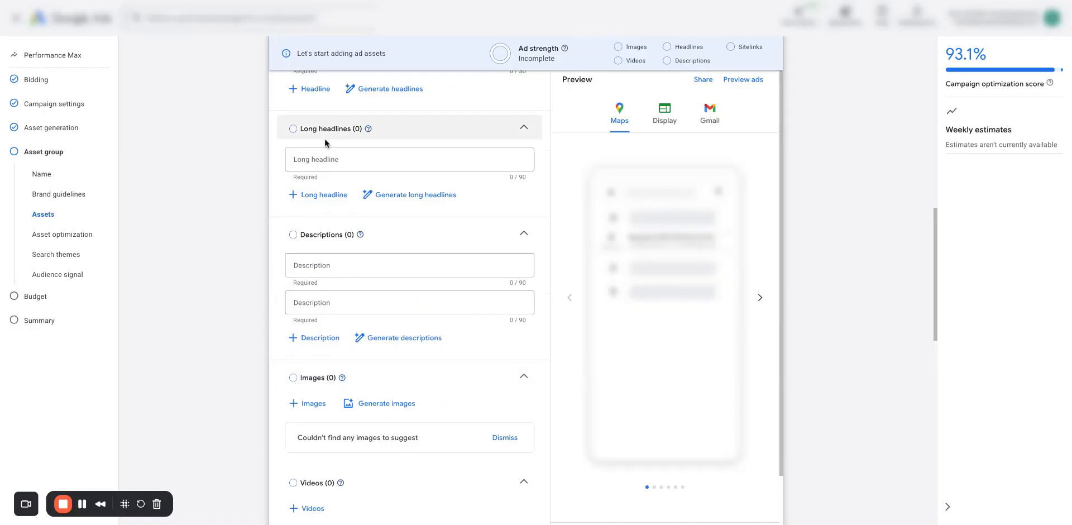
{"action": "scroll", "coordinate": [361, 246], "scroll_direction": "down", "scroll_amount": 3}
{"action": "scroll", "coordinate": [361, 246], "scroll_direction": "down", "scroll_amount": 1}
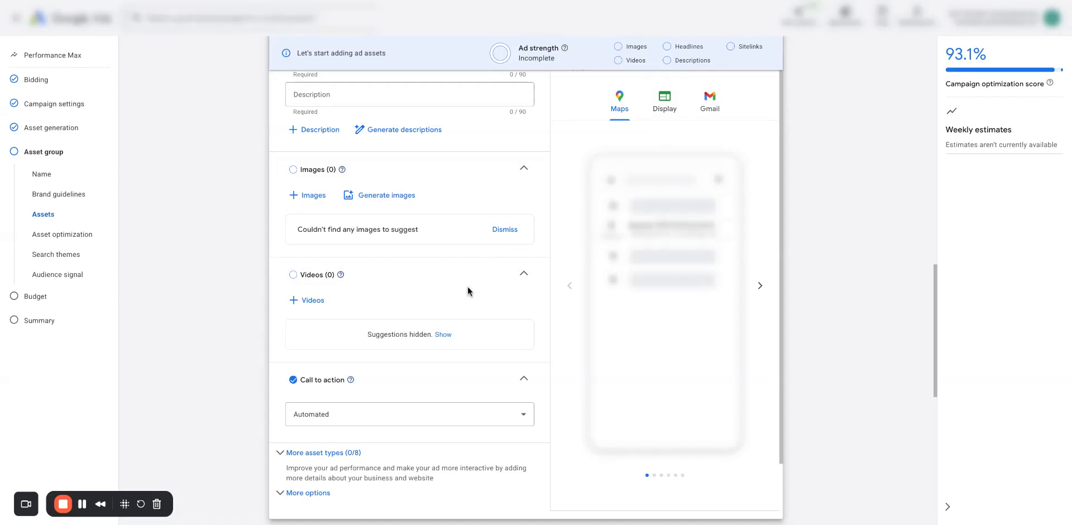
{"action": "scroll", "coordinate": [458, 334], "scroll_direction": "down", "scroll_amount": 1}
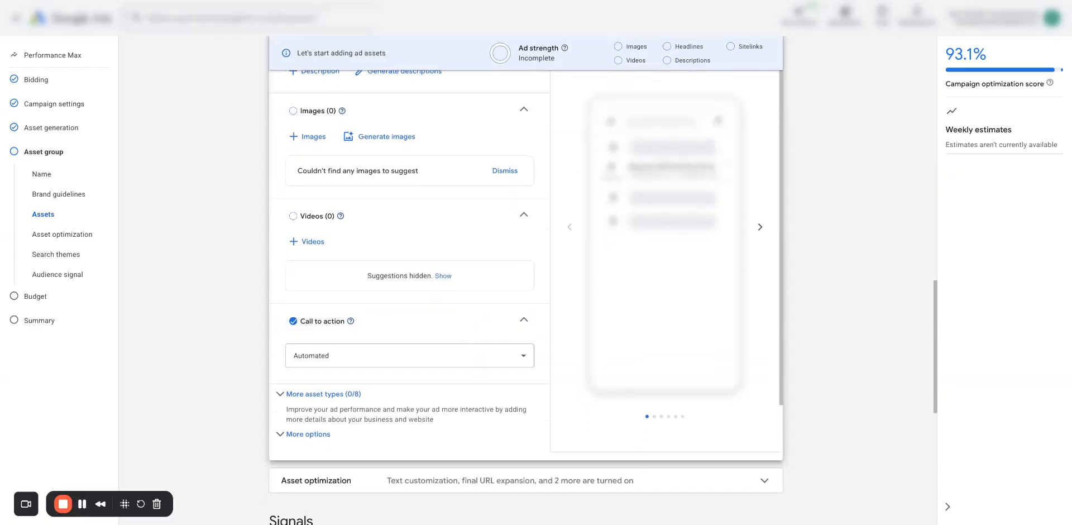
{"action": "scroll", "coordinate": [459, 334], "scroll_direction": "down", "scroll_amount": 1}
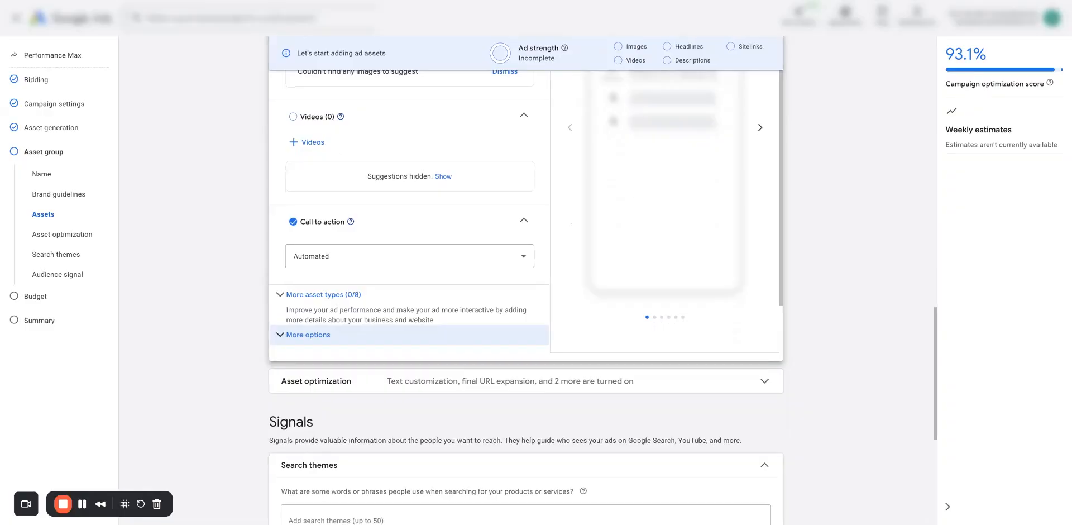
Step: Review the available call to action options, from Automated to Shop now, and close the list without choosing another one
{"action": "left_click", "coordinate": [289, 249]}
{"action": "scroll", "coordinate": [364, 336], "scroll_direction": "down", "scroll_amount": 2}
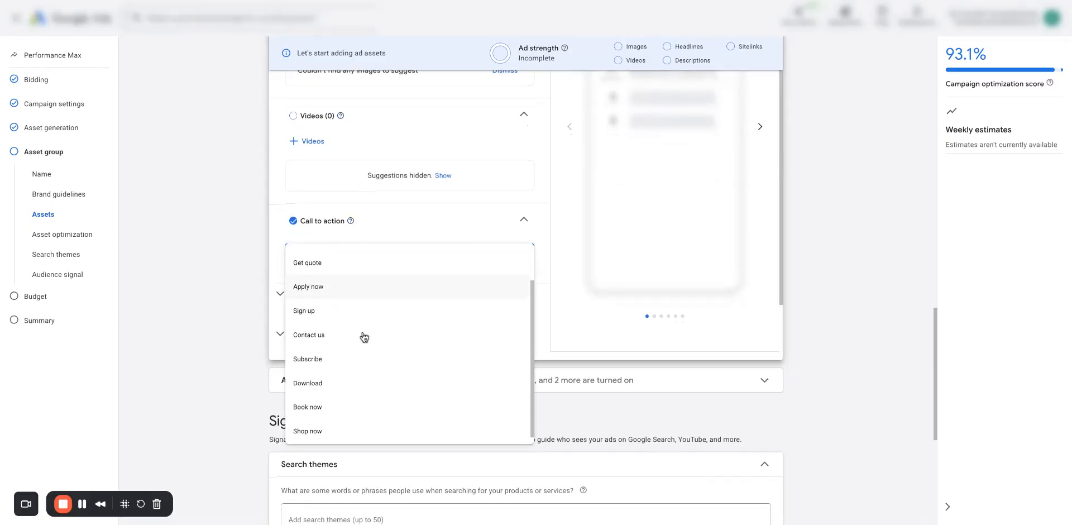
{"action": "scroll", "coordinate": [386, 305], "scroll_direction": "up", "scroll_amount": 2}
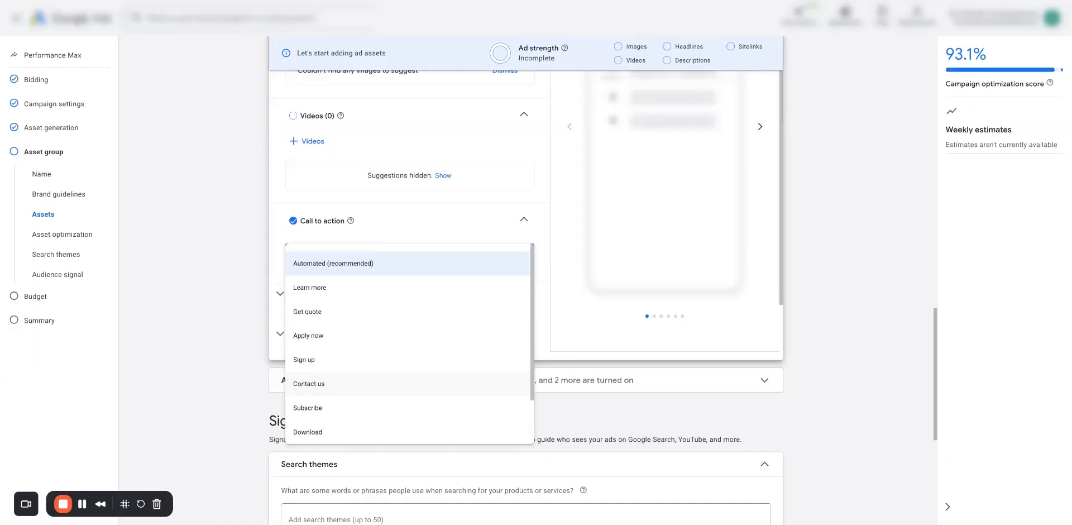
{"action": "scroll", "coordinate": [384, 305], "scroll_direction": "down", "scroll_amount": 1}
{"action": "scroll", "coordinate": [382, 330], "scroll_direction": "down", "scroll_amount": 1}
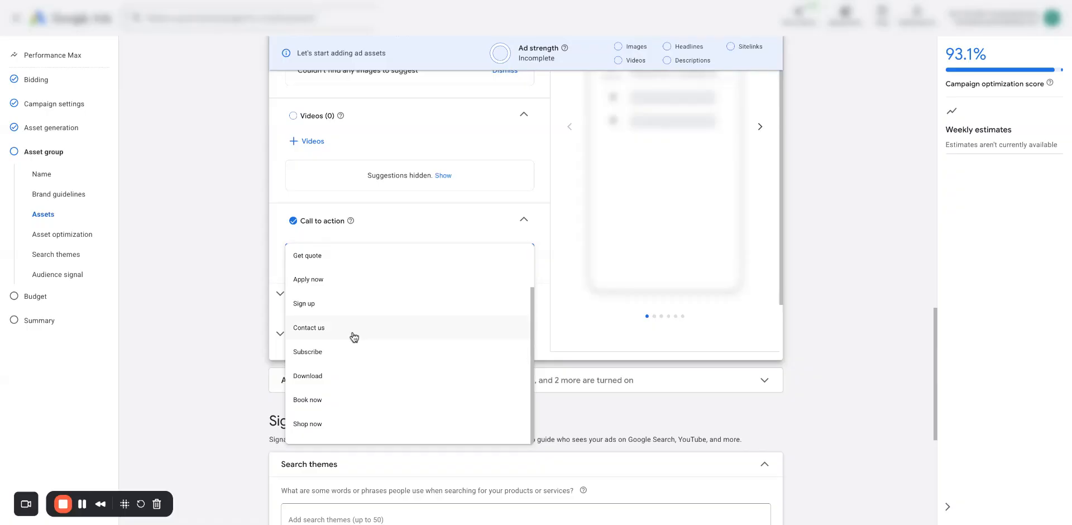
{"action": "left_click", "coordinate": [248, 381]}
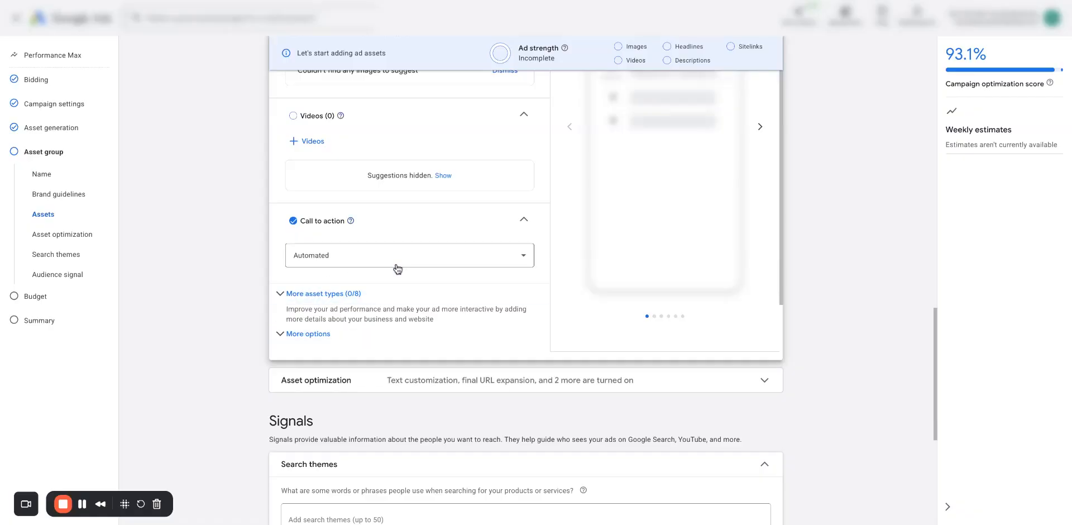
Step: Expand the additional asset types to show the sitelinks section
{"action": "left_click", "coordinate": [379, 302]}
{"action": "left_click", "coordinate": [381, 295]}
{"action": "left_click", "coordinate": [382, 295]}
{"action": "scroll", "coordinate": [382, 295], "scroll_direction": "down", "scroll_amount": 2}
{"action": "scroll", "coordinate": [382, 294], "scroll_direction": "down", "scroll_amount": 2}
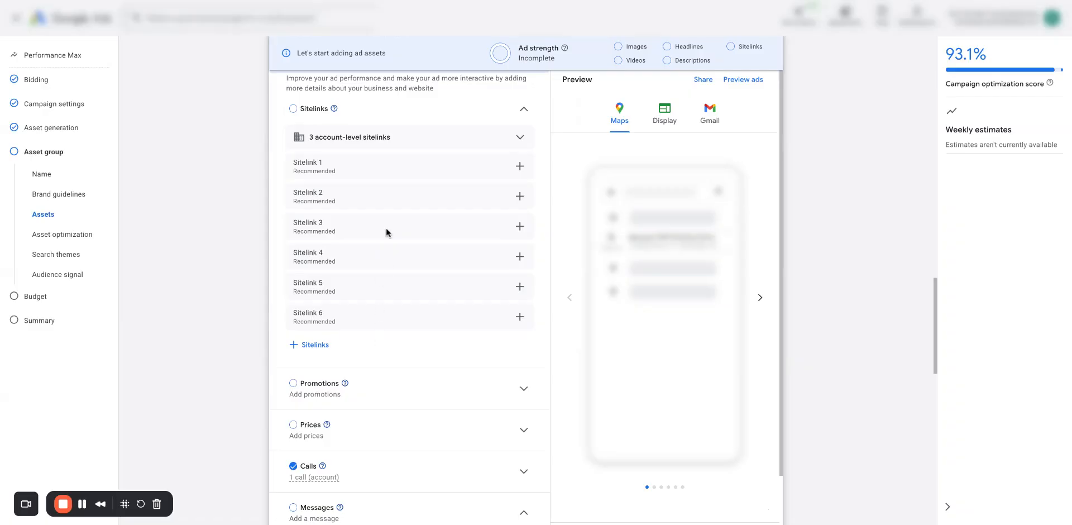
Step: Examine the sitelinks, promotions, prices, calls, messages and callouts sections among the additional asset types
{"action": "scroll", "coordinate": [385, 266], "scroll_direction": "down", "scroll_amount": 1}
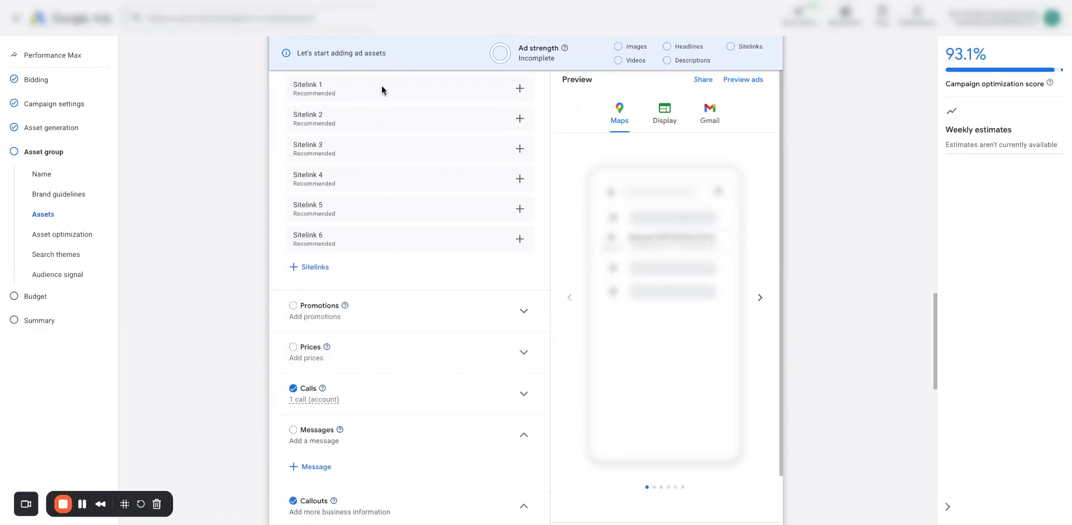
{"action": "scroll", "coordinate": [376, 284], "scroll_direction": "down", "scroll_amount": 1}
{"action": "scroll", "coordinate": [376, 283], "scroll_direction": "down", "scroll_amount": 1}
{"action": "scroll", "coordinate": [377, 284], "scroll_direction": "up", "scroll_amount": 1}
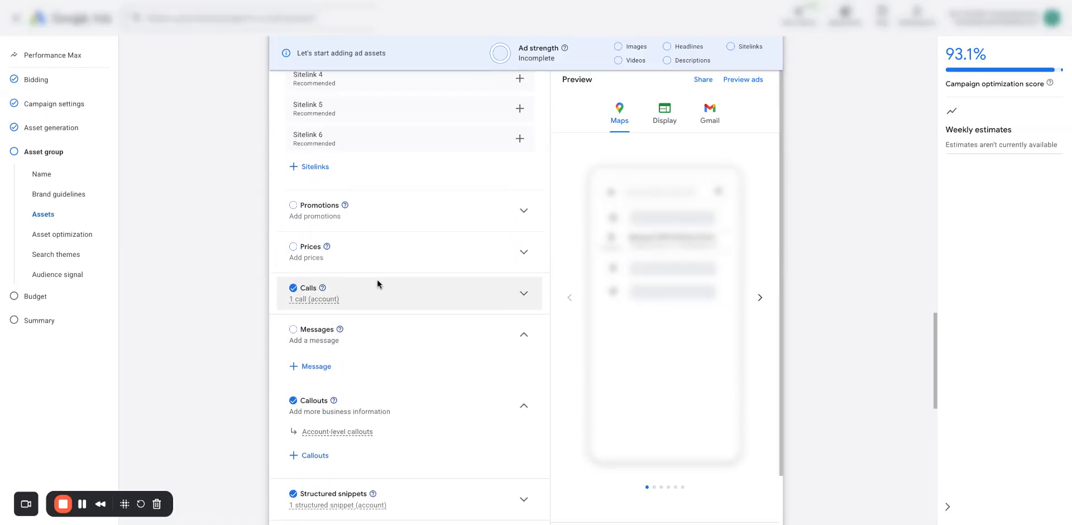
{"action": "scroll", "coordinate": [364, 285], "scroll_direction": "up", "scroll_amount": 1}
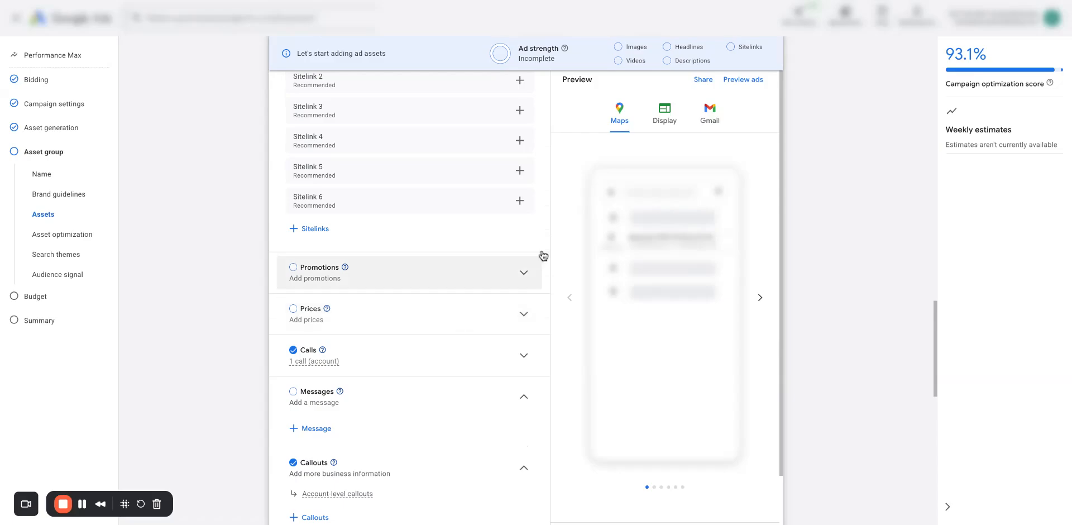
{"action": "scroll", "coordinate": [420, 212], "scroll_direction": "up", "scroll_amount": 3}
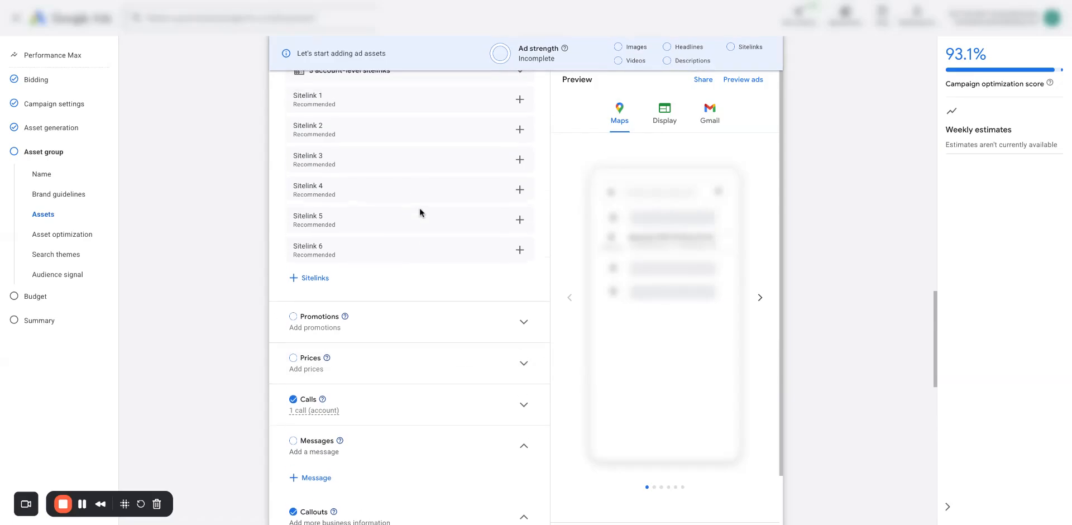
{"action": "scroll", "coordinate": [420, 212], "scroll_direction": "up", "scroll_amount": 2}
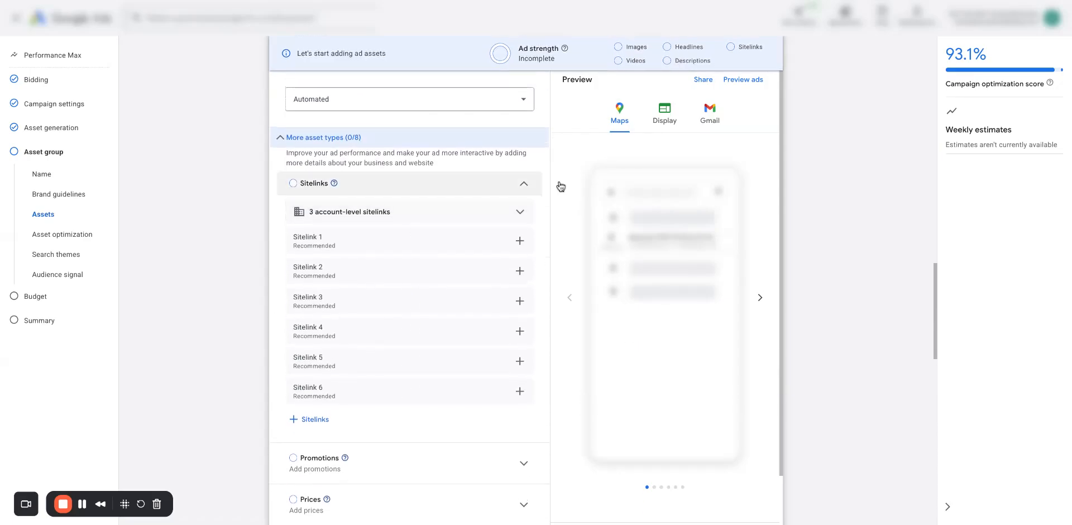
{"action": "scroll", "coordinate": [370, 360], "scroll_direction": "down", "scroll_amount": 3}
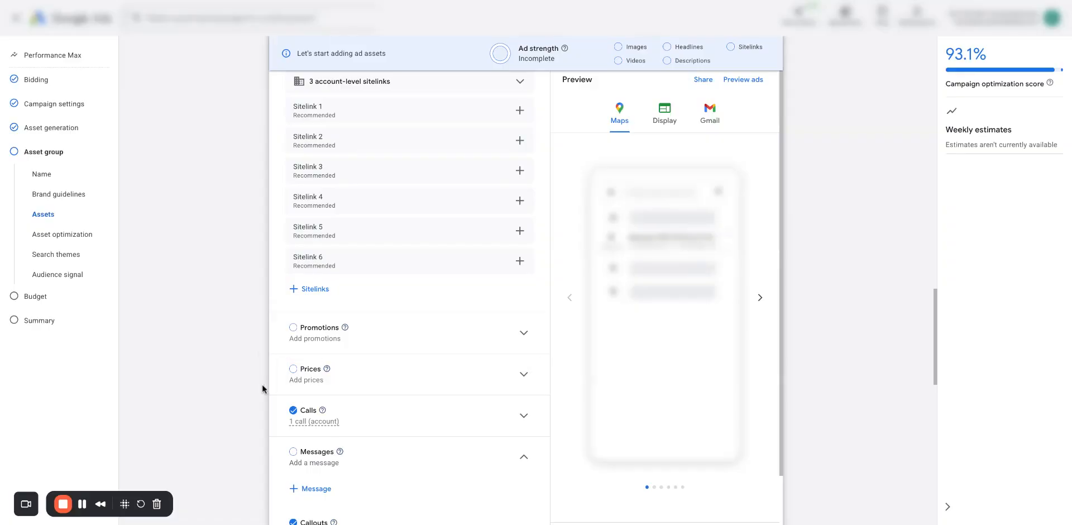
{"action": "scroll", "coordinate": [262, 384], "scroll_direction": "up", "scroll_amount": 3}
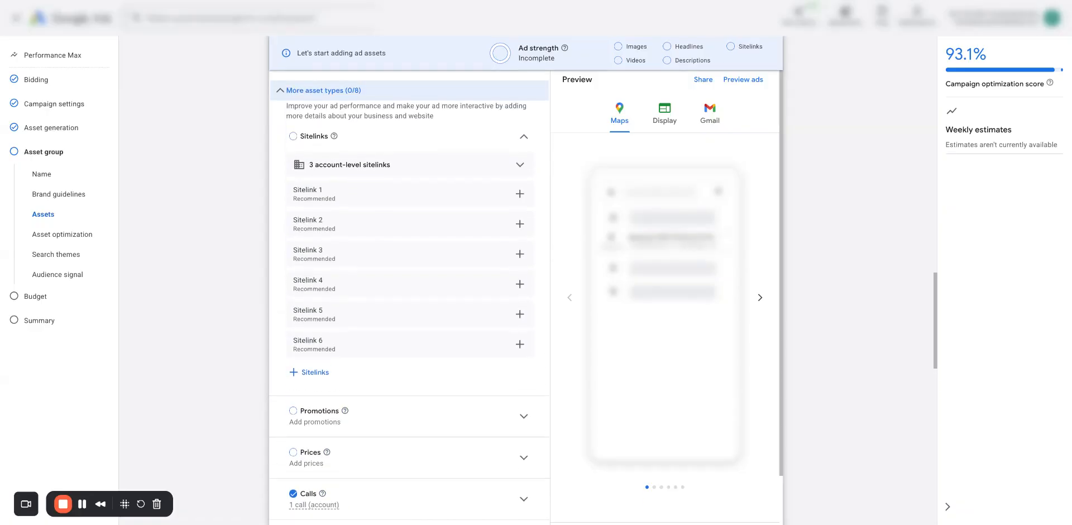
{"action": "scroll", "coordinate": [280, 356], "scroll_direction": "up", "scroll_amount": 5}
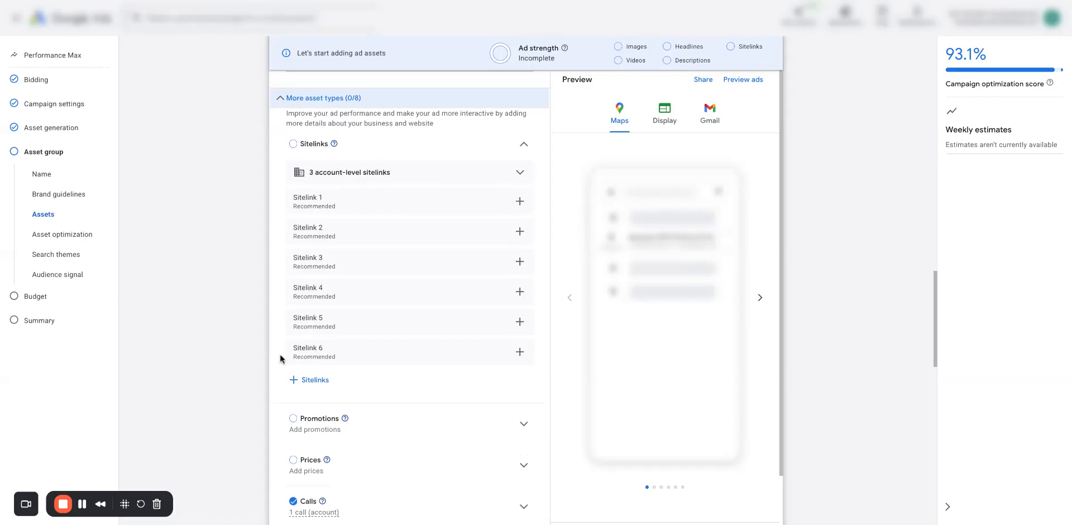
Step: Open the asset optimization settings below the asset types and turn off text Customization
{"action": "scroll", "coordinate": [281, 358], "scroll_direction": "down", "scroll_amount": 4}
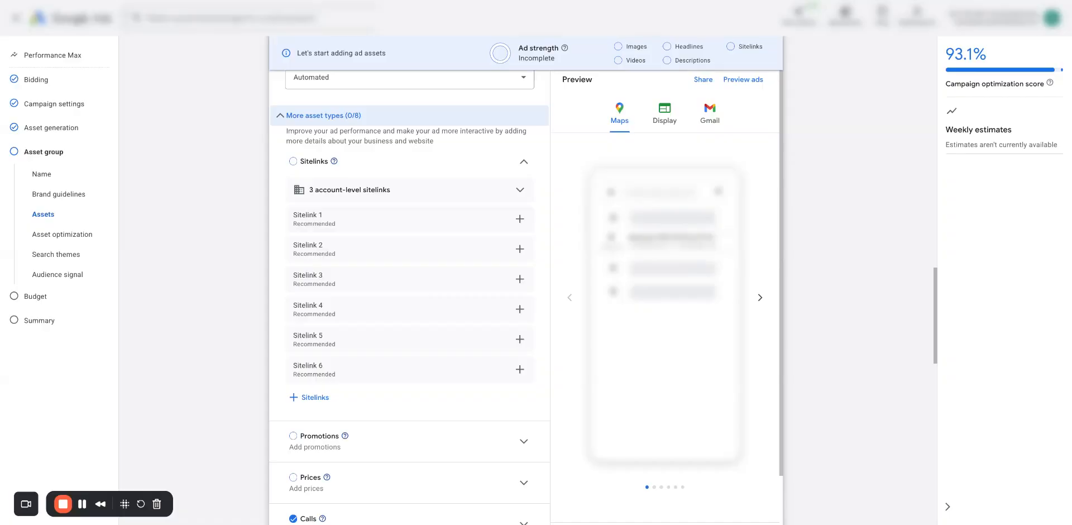
{"action": "scroll", "coordinate": [524, 296], "scroll_direction": "down", "scroll_amount": 9}
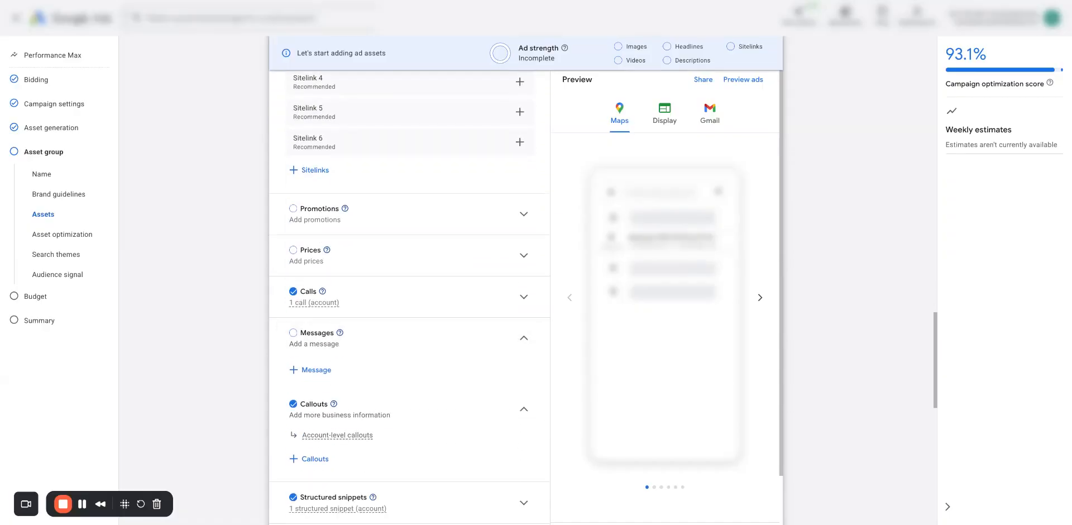
{"action": "scroll", "coordinate": [349, 285], "scroll_direction": "down", "scroll_amount": 1}
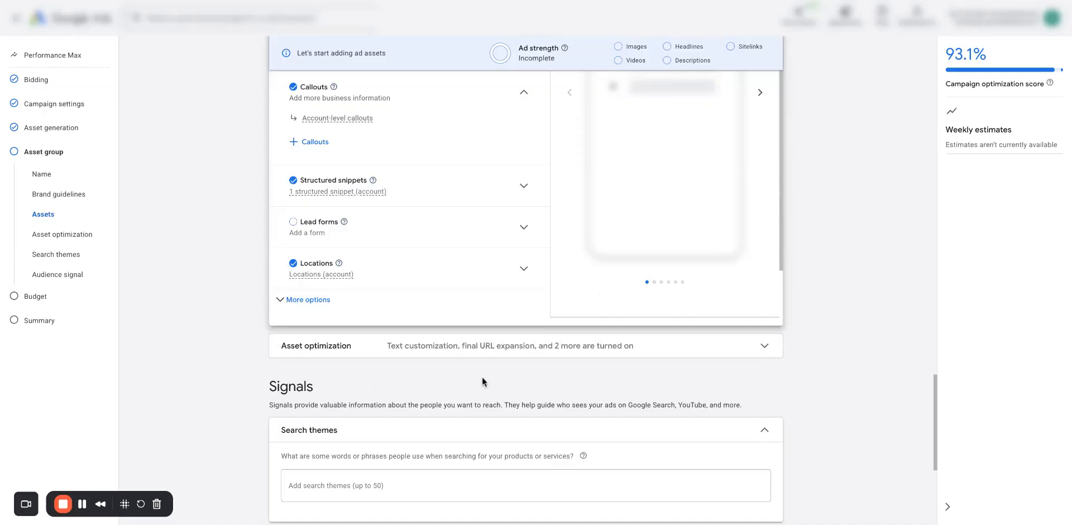
{"action": "scroll", "coordinate": [481, 385], "scroll_direction": "down", "scroll_amount": 2}
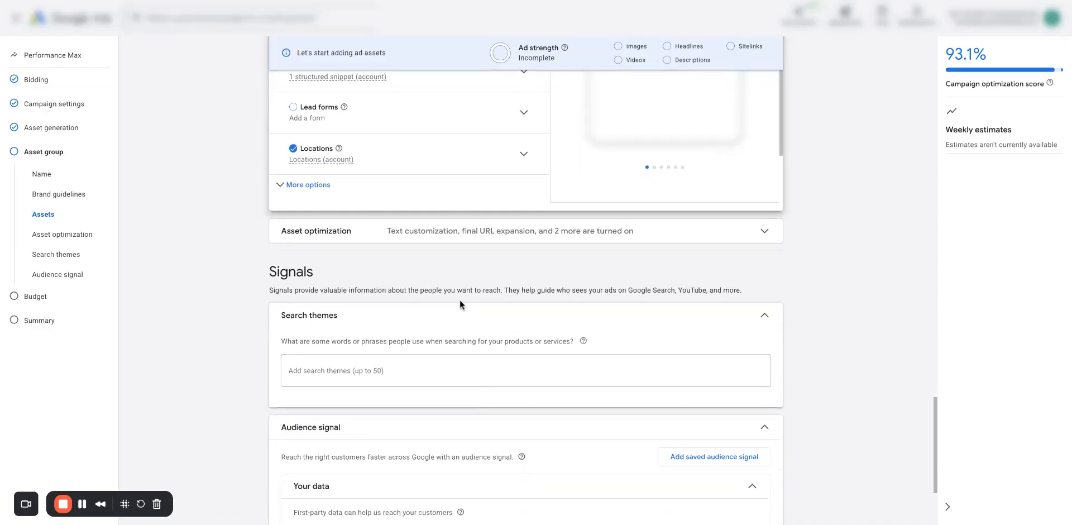
{"action": "left_click", "coordinate": [404, 234]}
{"action": "left_click", "coordinate": [402, 268]}
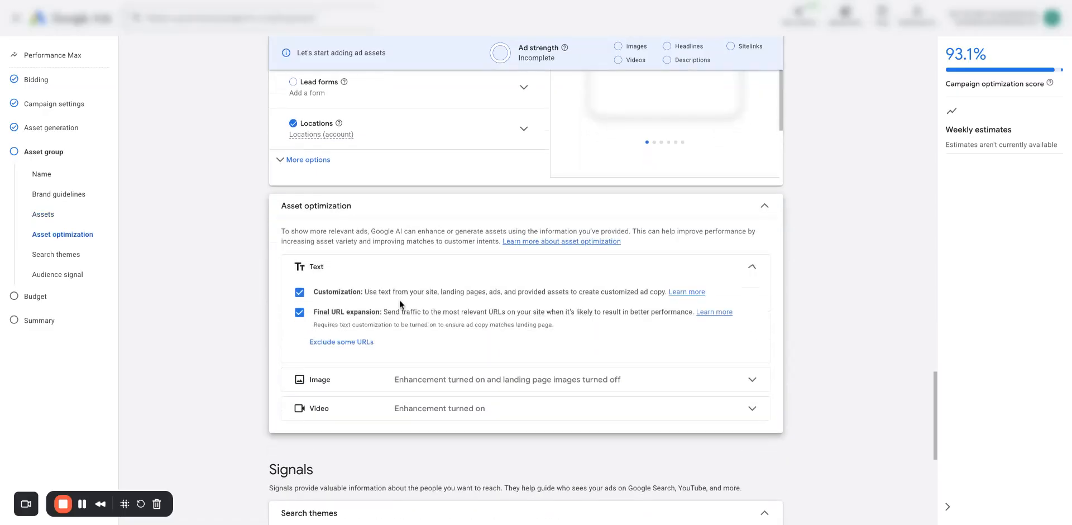
{"action": "left_click", "coordinate": [300, 292]}
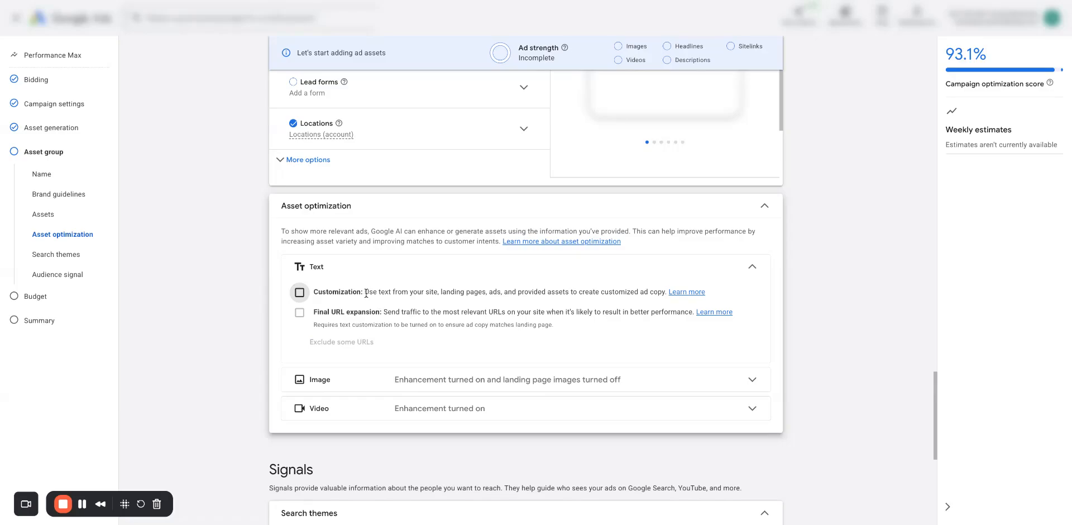
Step: Examine the descriptions of the text Customization and Final URL expansion options
{"action": "triple_click", "coordinate": [438, 290]}
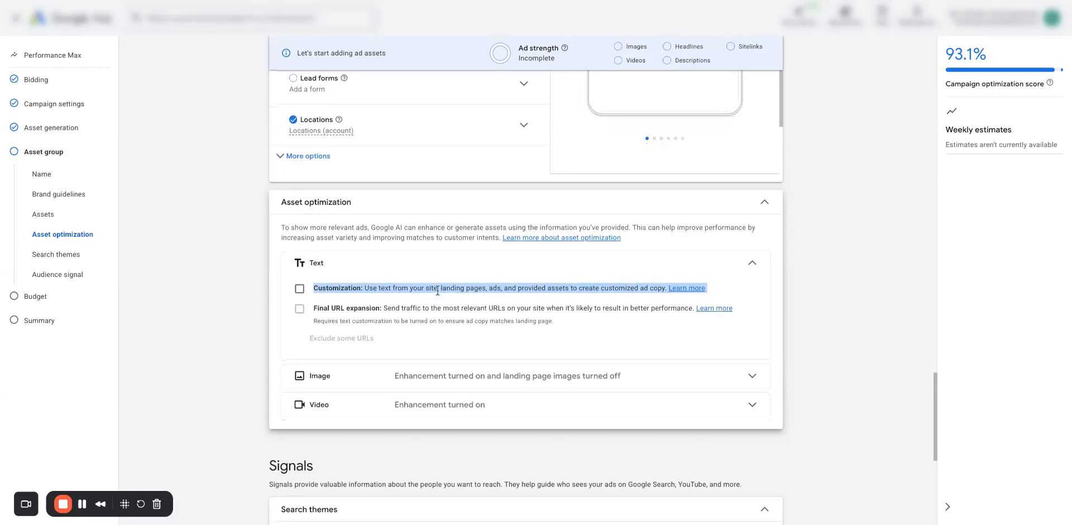
{"action": "triple_click", "coordinate": [596, 288]}
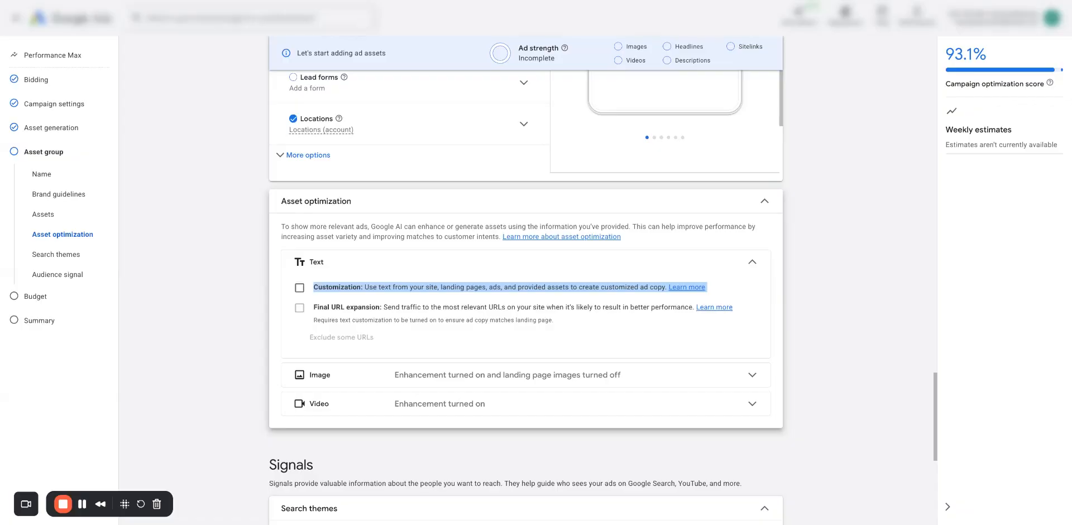
{"action": "left_click", "coordinate": [422, 307]}
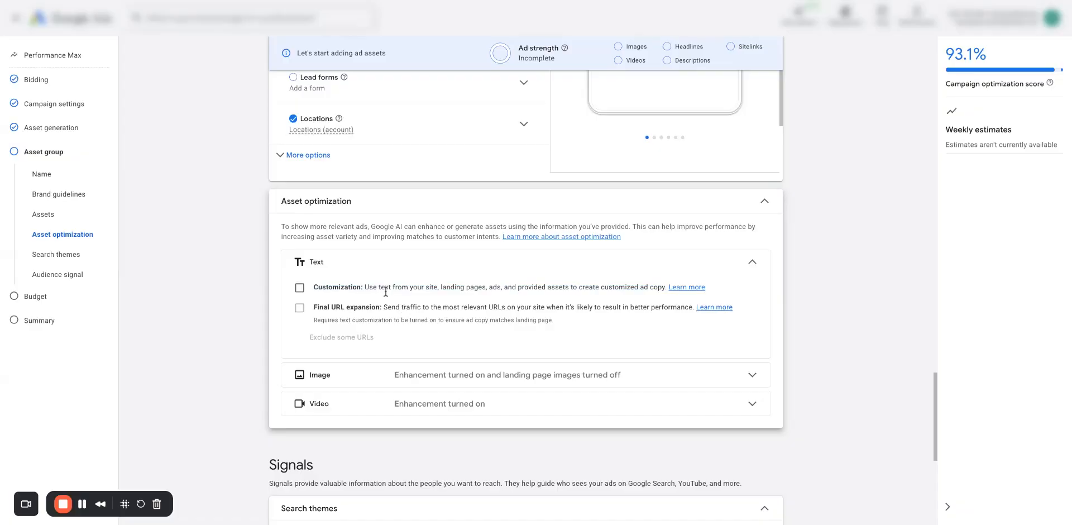
{"action": "triple_click", "coordinate": [339, 305]}
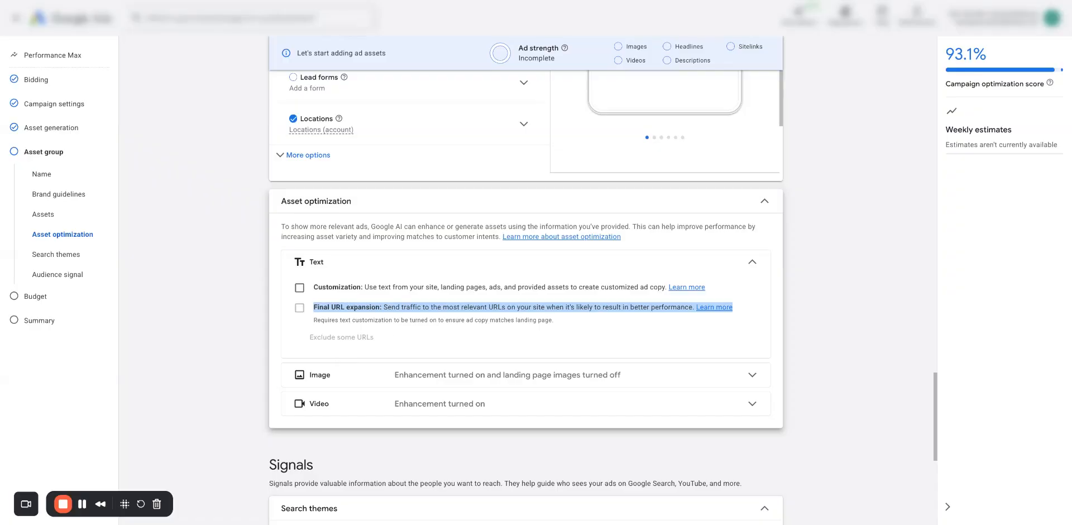
{"action": "left_click", "coordinate": [366, 307]}
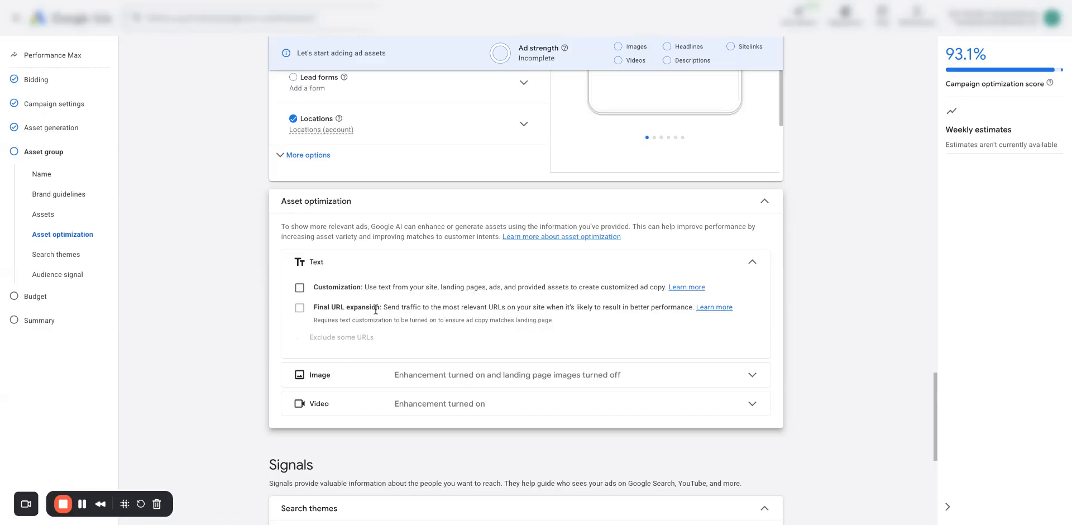
{"action": "left_click_drag", "start_coordinate": [401, 307], "coordinate": [612, 307]}
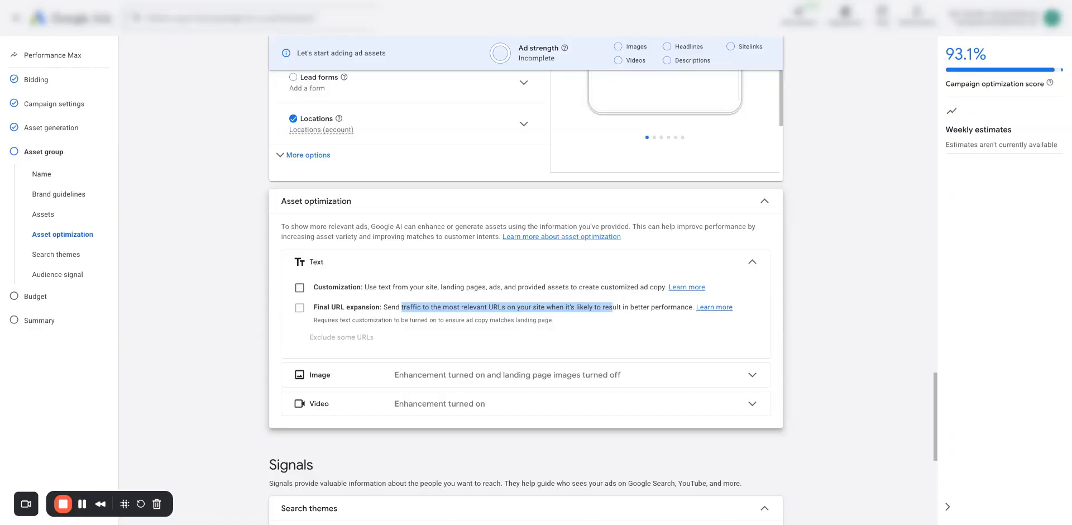
Step: Expand the image optimization settings and turn off image Enhancement
{"action": "scroll", "coordinate": [383, 272], "scroll_direction": "down", "scroll_amount": 1}
{"action": "left_click", "coordinate": [396, 343]}
{"action": "scroll", "coordinate": [397, 349], "scroll_direction": "down", "scroll_amount": 1}
{"action": "scroll", "coordinate": [399, 349], "scroll_direction": "down", "scroll_amount": 3}
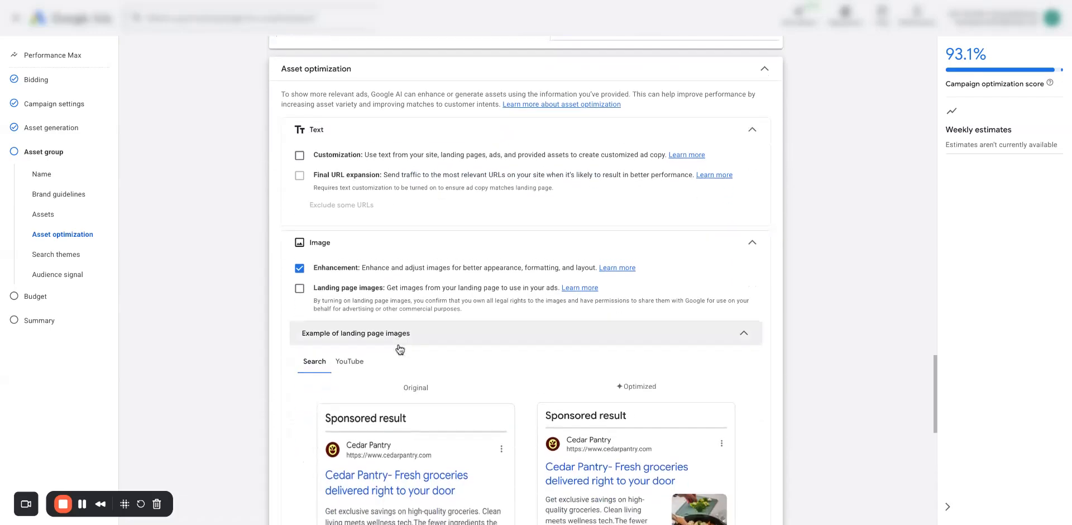
{"action": "scroll", "coordinate": [340, 224], "scroll_direction": "down", "scroll_amount": 1}
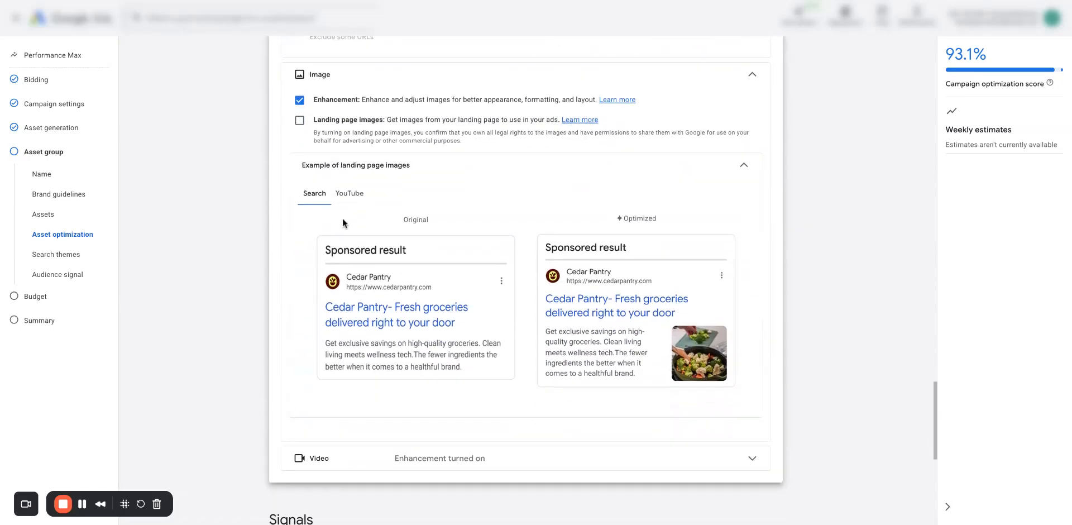
{"action": "scroll", "coordinate": [369, 212], "scroll_direction": "up", "scroll_amount": 1}
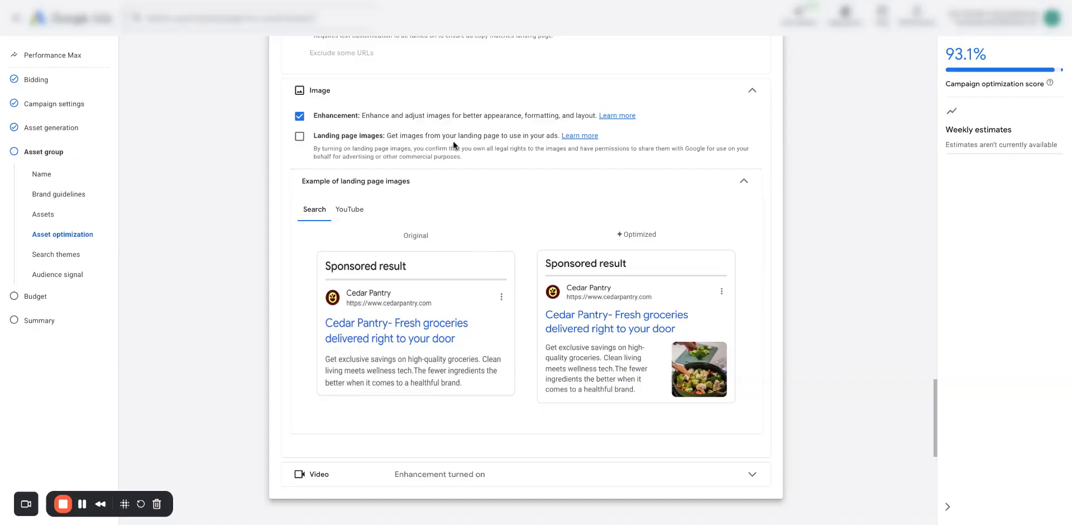
{"action": "left_click", "coordinate": [299, 138]}
{"action": "scroll", "coordinate": [531, 356], "scroll_direction": "down", "scroll_amount": 1}
{"action": "scroll", "coordinate": [443, 214], "scroll_direction": "up", "scroll_amount": 1}
{"action": "left_click", "coordinate": [300, 166]}
{"action": "left_click", "coordinate": [300, 145]}
{"action": "scroll", "coordinate": [354, 230], "scroll_direction": "down", "scroll_amount": 1}
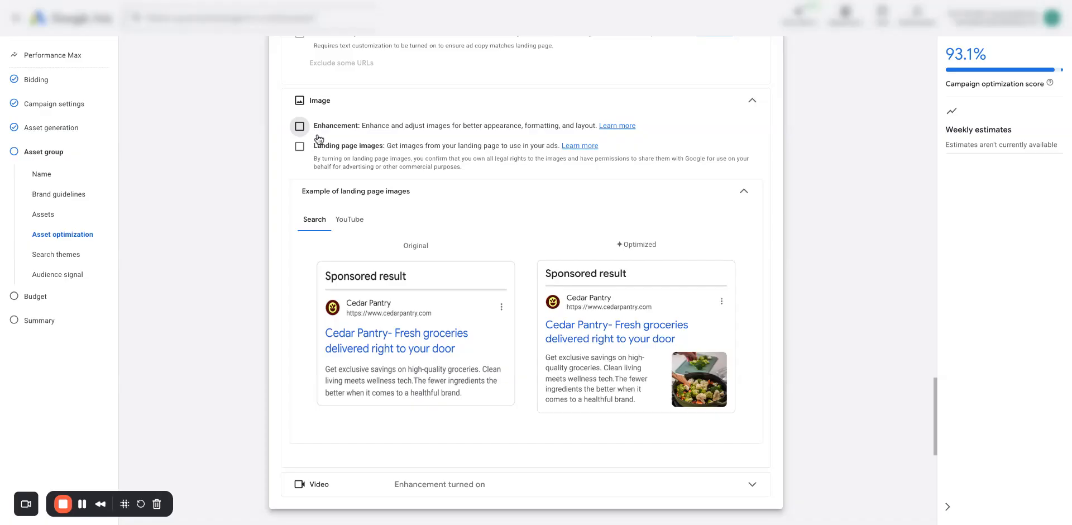
Step: Expand the video optimization settings, turn off video Enhancement and collapse the video enhancement examples
{"action": "scroll", "coordinate": [360, 330], "scroll_direction": "down", "scroll_amount": 4}
{"action": "left_click", "coordinate": [371, 305]}
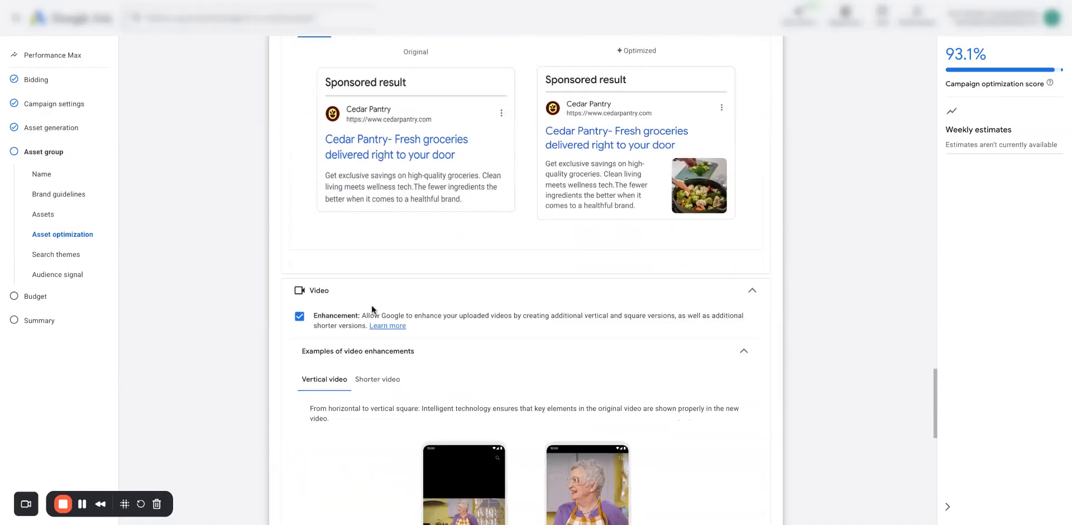
{"action": "left_click", "coordinate": [299, 316]}
{"action": "scroll", "coordinate": [561, 363], "scroll_direction": "down", "scroll_amount": 1}
{"action": "scroll", "coordinate": [561, 380], "scroll_direction": "down", "scroll_amount": 1}
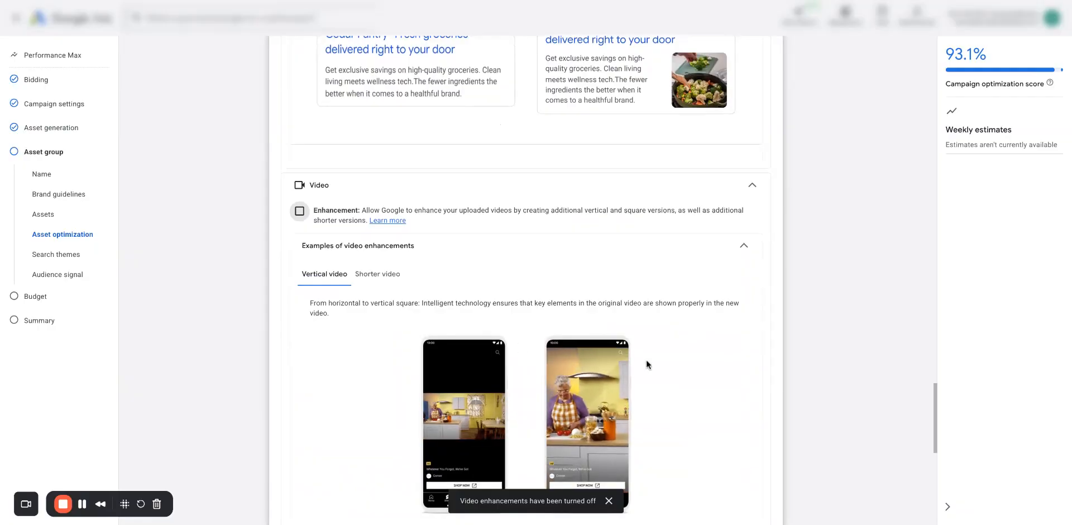
{"action": "scroll", "coordinate": [644, 360], "scroll_direction": "down", "scroll_amount": 1}
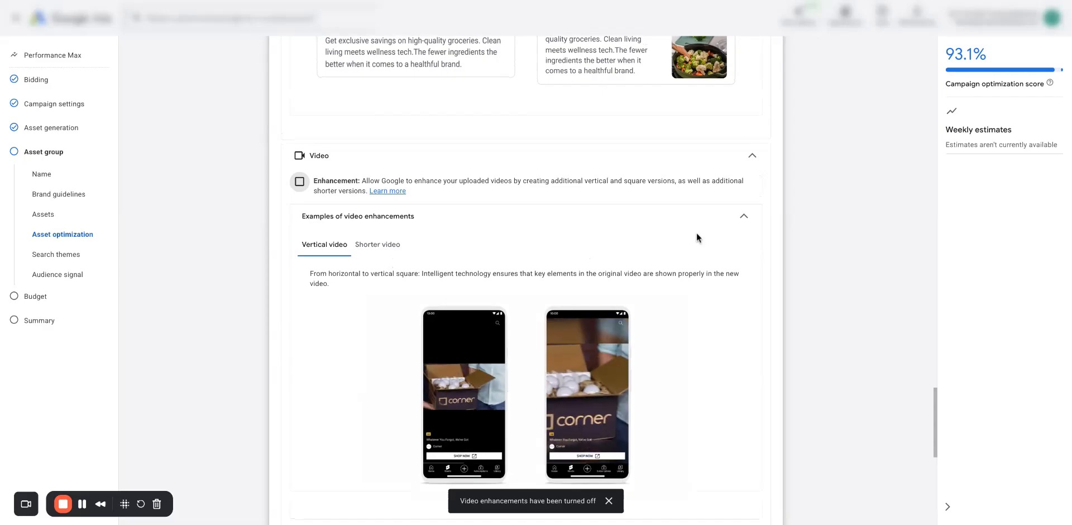
{"action": "left_click", "coordinate": [746, 217]}
{"action": "scroll", "coordinate": [688, 287], "scroll_direction": "up", "scroll_amount": 1}
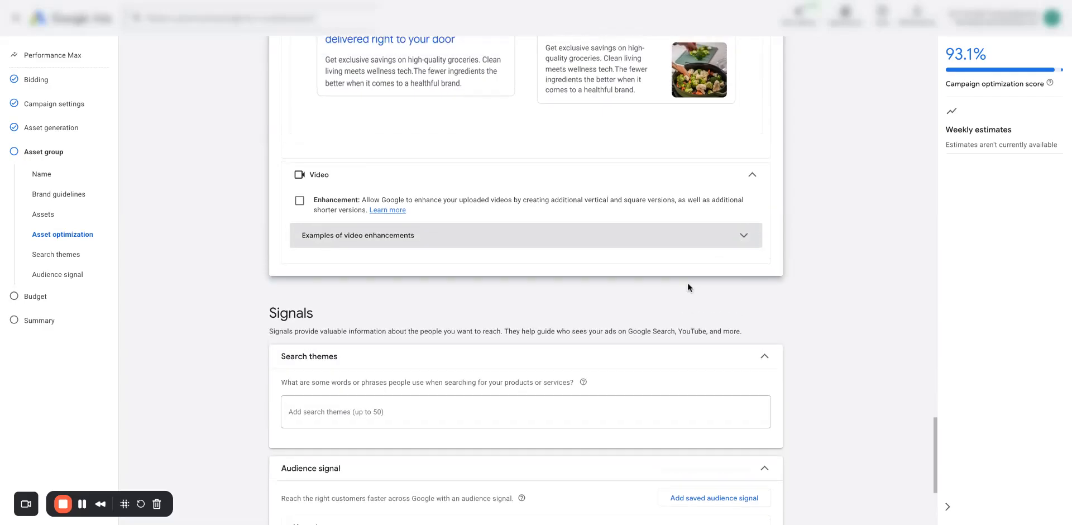
Step: Review the image and video optimization options together with the example of landing page images
{"action": "scroll", "coordinate": [694, 271], "scroll_direction": "up", "scroll_amount": 3}
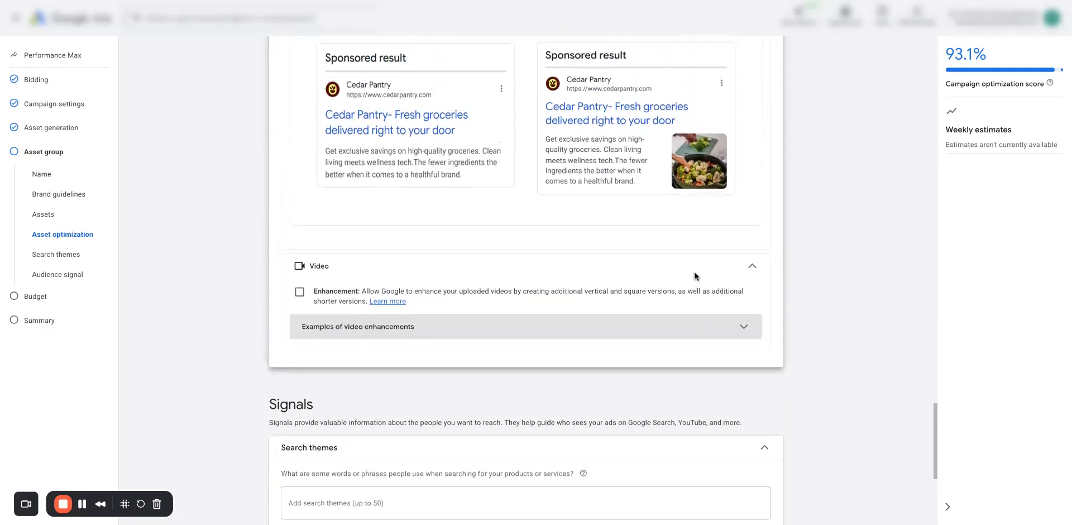
{"action": "scroll", "coordinate": [695, 271], "scroll_direction": "up", "scroll_amount": 4}
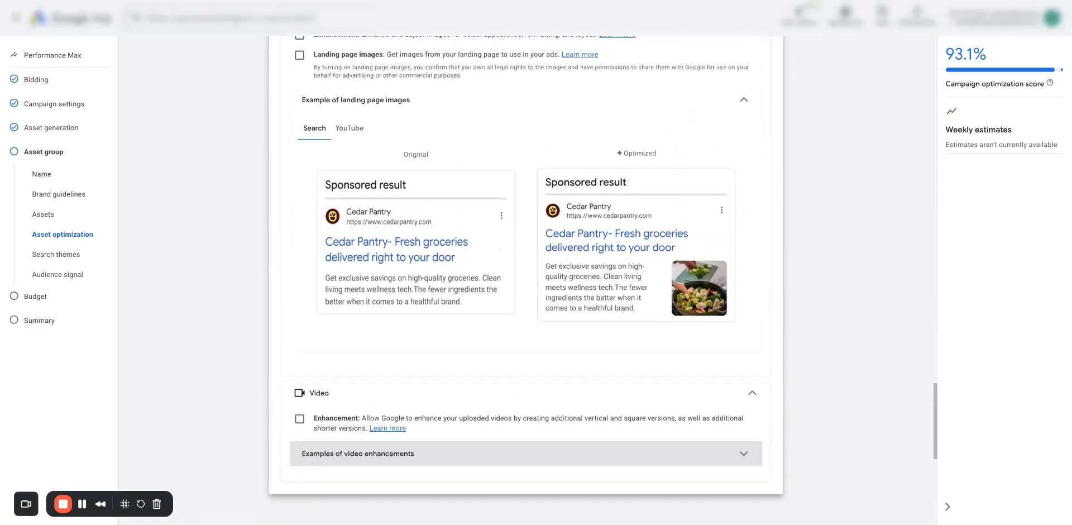
{"action": "scroll", "coordinate": [695, 270], "scroll_direction": "down", "scroll_amount": 1}
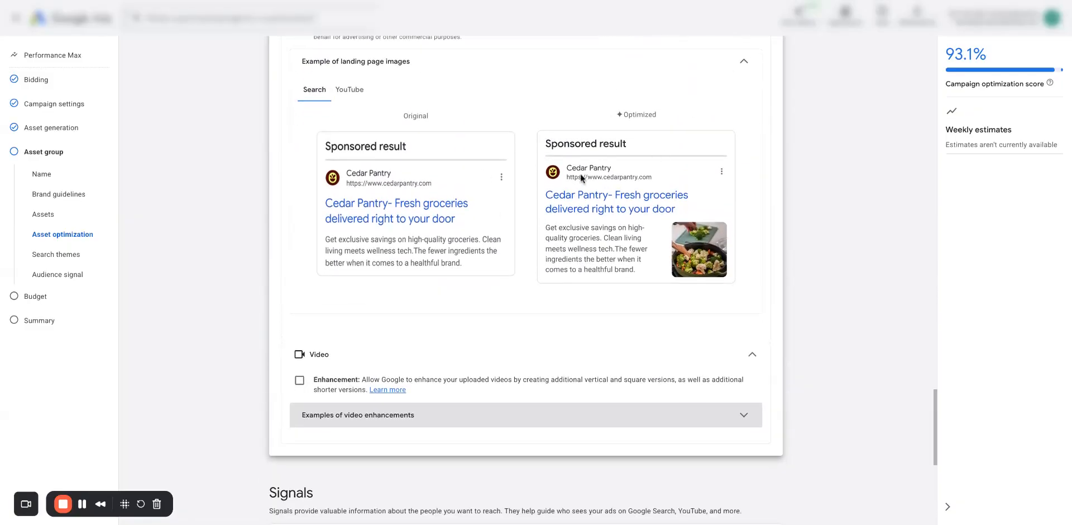
{"action": "scroll", "coordinate": [501, 243], "scroll_direction": "down", "scroll_amount": 1}
{"action": "scroll", "coordinate": [500, 244], "scroll_direction": "up", "scroll_amount": 3}
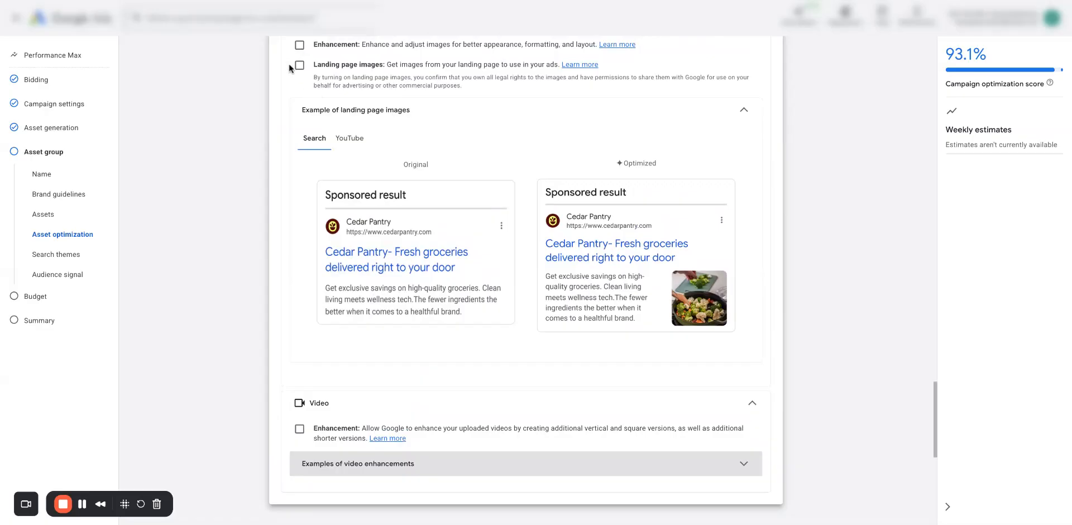
{"action": "scroll", "coordinate": [286, 80], "scroll_direction": "up", "scroll_amount": 1}
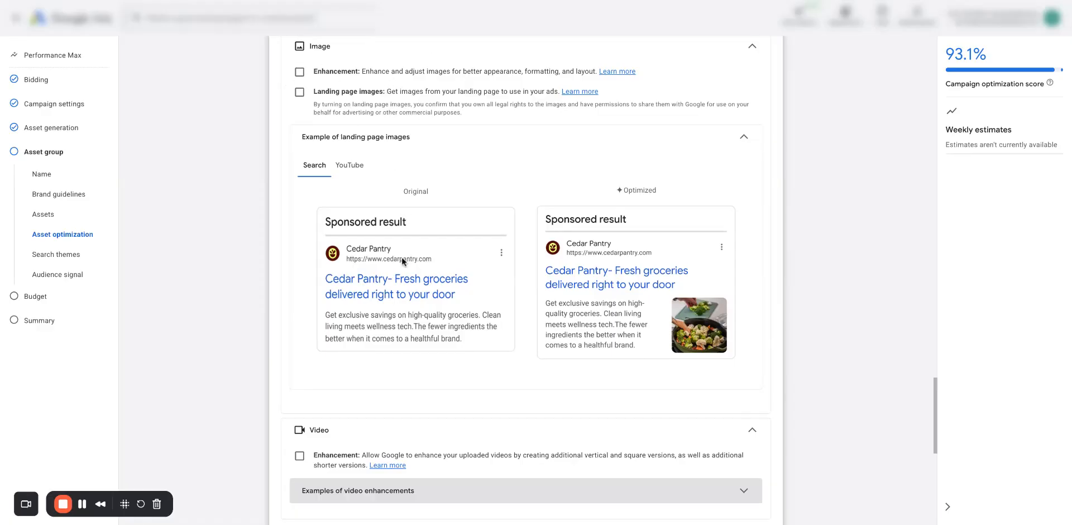
{"action": "scroll", "coordinate": [260, 366], "scroll_direction": "down", "scroll_amount": 2}
{"action": "scroll", "coordinate": [260, 365], "scroll_direction": "up", "scroll_amount": 3}
{"action": "scroll", "coordinate": [260, 366], "scroll_direction": "up", "scroll_amount": 2}
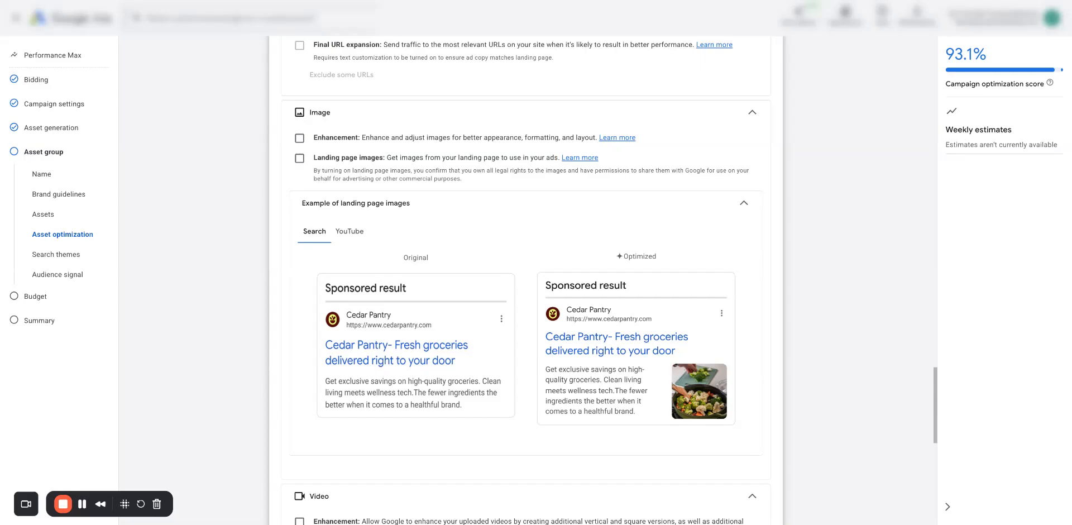
{"action": "scroll", "coordinate": [341, 342], "scroll_direction": "down", "scroll_amount": 1}
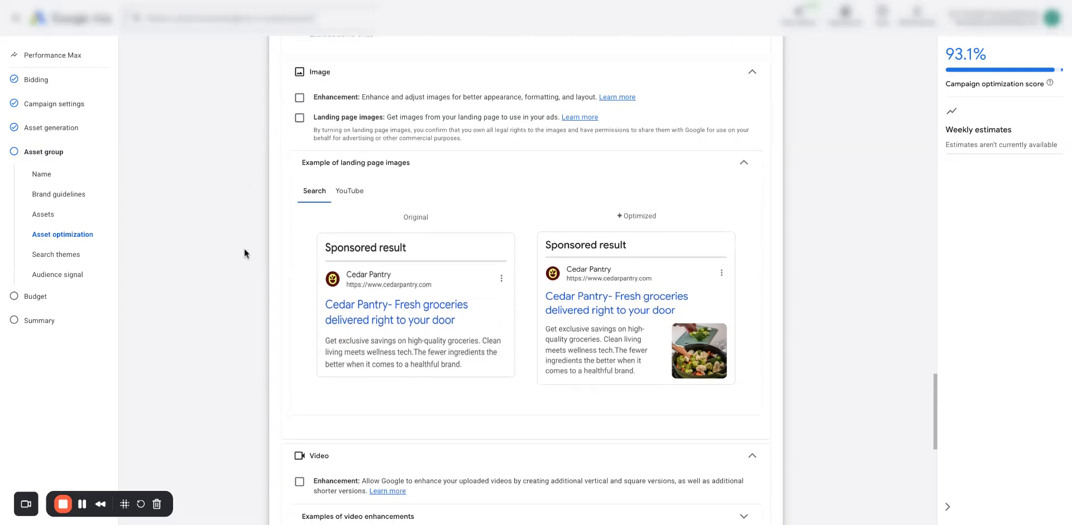
{"action": "scroll", "coordinate": [239, 318], "scroll_direction": "down", "scroll_amount": 1}
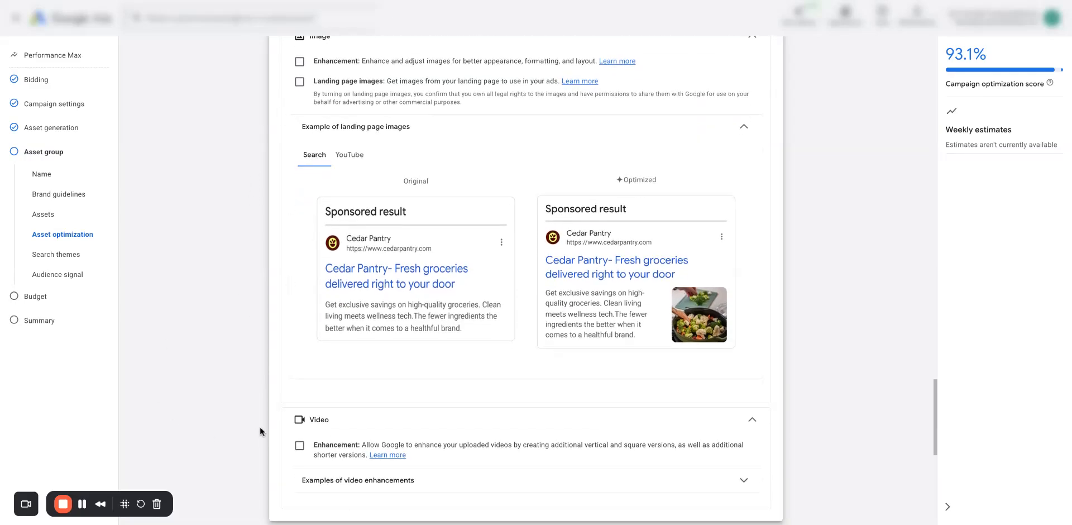
Step: Add "automotive parts store" as a search theme in the Signals section
{"action": "scroll", "coordinate": [259, 426], "scroll_direction": "down", "scroll_amount": 10}
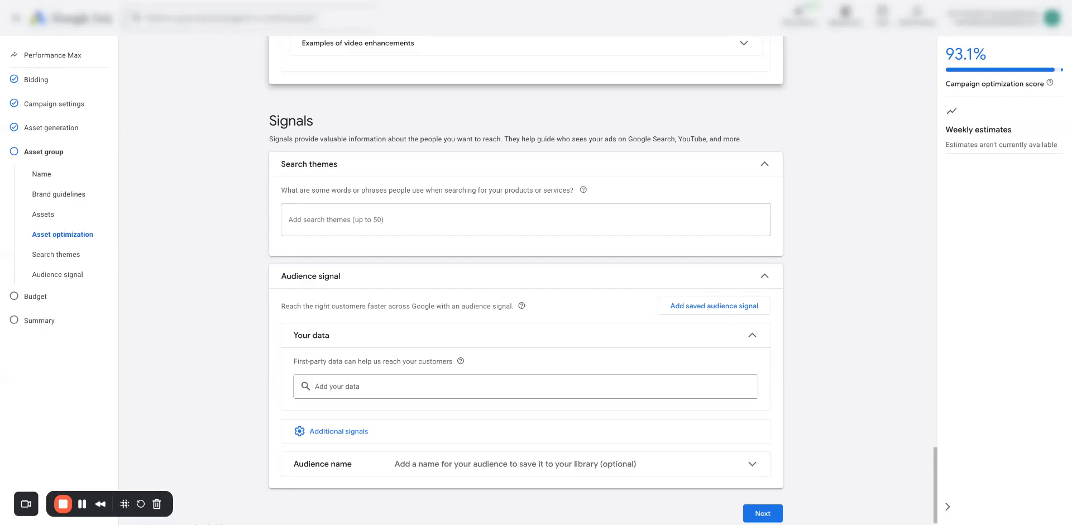
{"action": "left_click", "coordinate": [525, 219]}
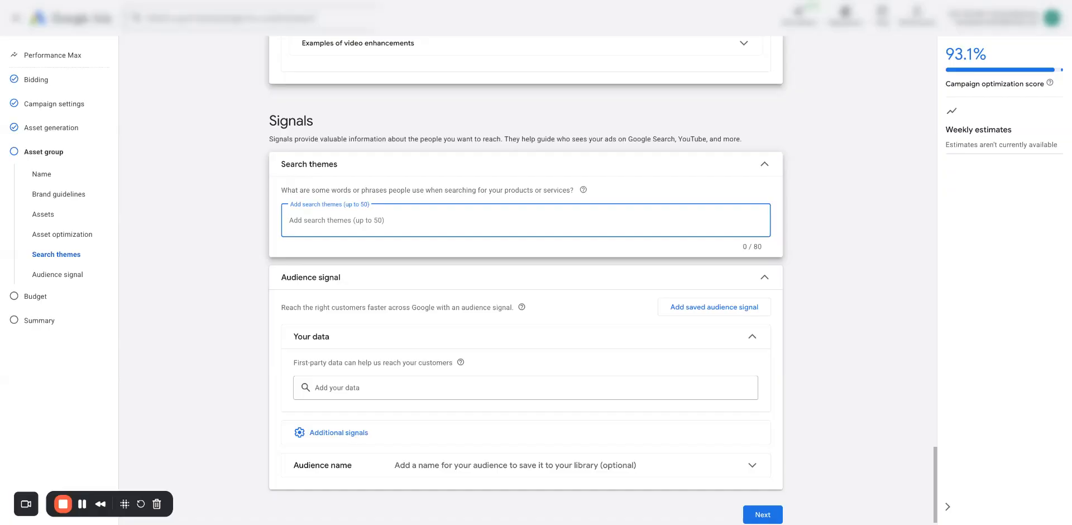
{"action": "type", "text": "automt"}
{"action": "key", "text": "BackSpace"}
{"action": "type", "text": "otive parts store"}
{"action": "key", "text": "Return"}
Step: Edit the existing search theme to read "automotive parts store near me" and save it
{"action": "type", "text": "au"}
{"action": "left_click", "coordinate": [380, 225]}
{"action": "left_click", "coordinate": [379, 225]}
{"action": "left_click", "coordinate": [368, 226]}
{"action": "left_click", "coordinate": [401, 272]}
{"action": "type", "text": "near me"}
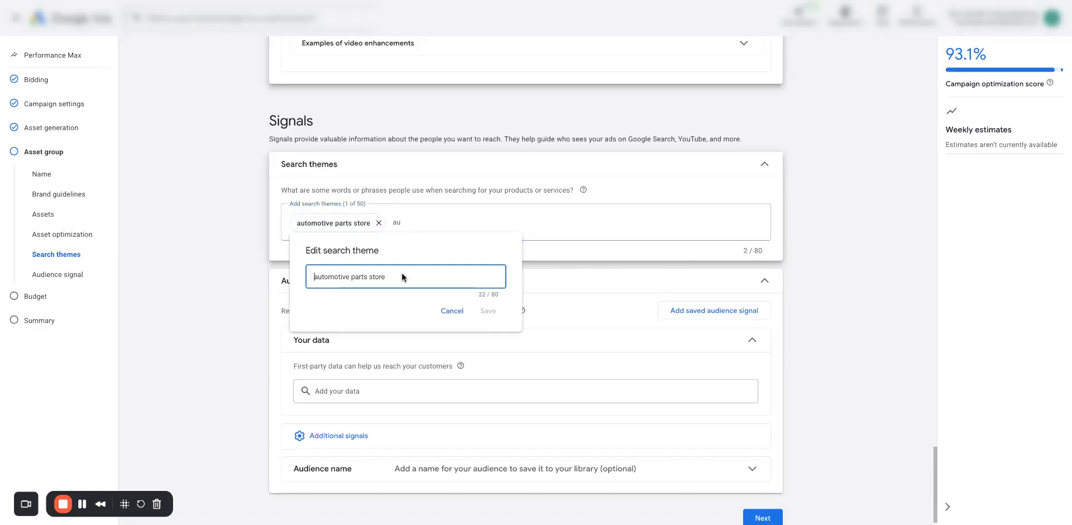
{"action": "left_click", "coordinate": [486, 310]}
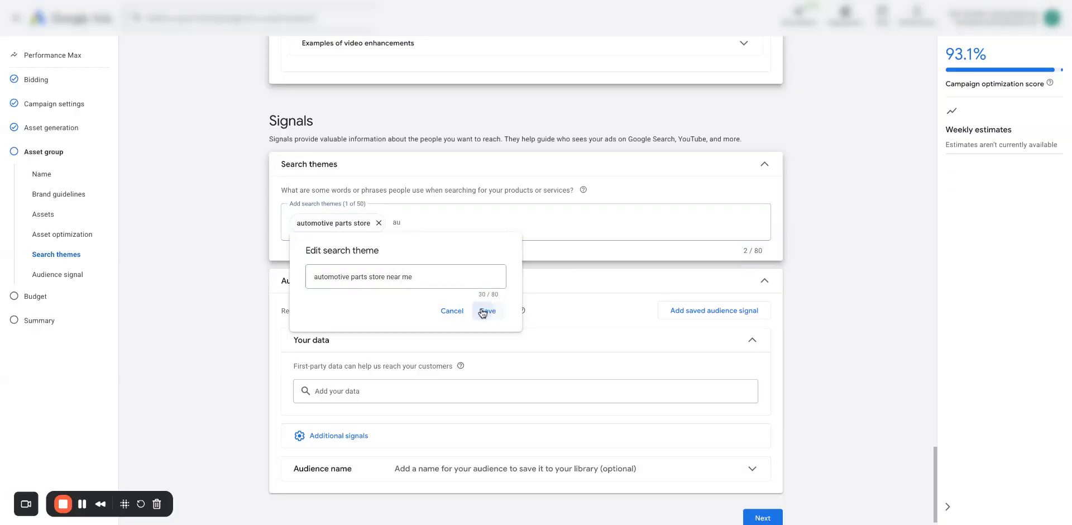
Step: Add a second search theme, "automotive parts store toronto"
{"action": "key", "text": "BackSpace"}
{"action": "type", "text": "utom"}
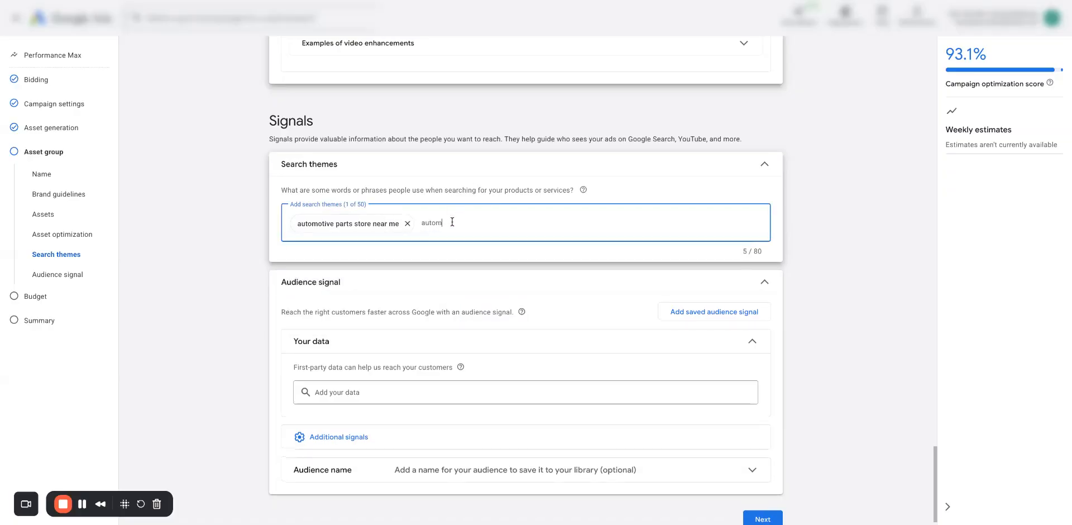
{"action": "type", "text": "itvotive st"}
{"action": "type", "text": "parts store "}
{"action": "type", "text": "toronto"}
{"action": "key", "text": "Return"}
{"action": "mouse_move", "coordinate": [472, 226]}
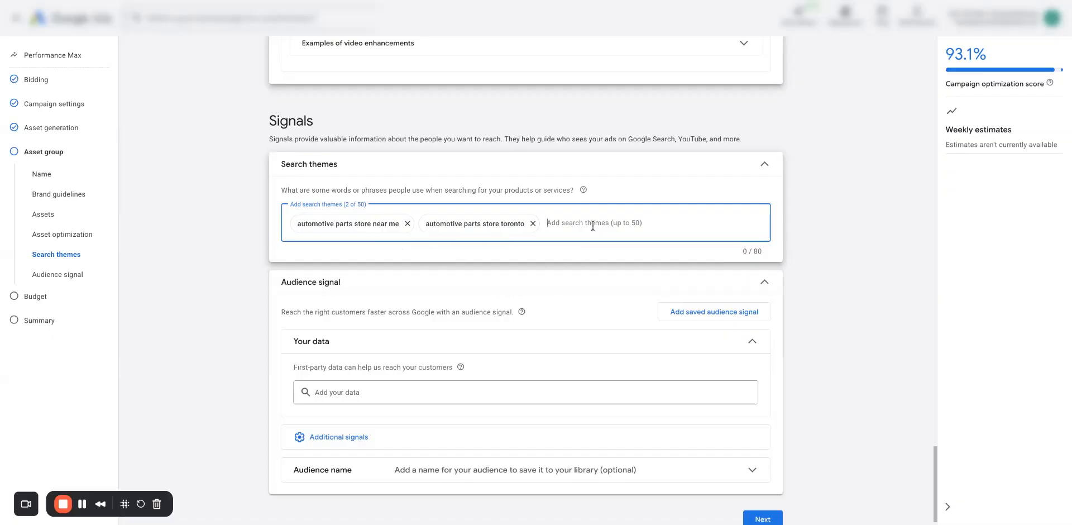
{"action": "scroll", "coordinate": [500, 319], "scroll_direction": "down", "scroll_amount": 1}
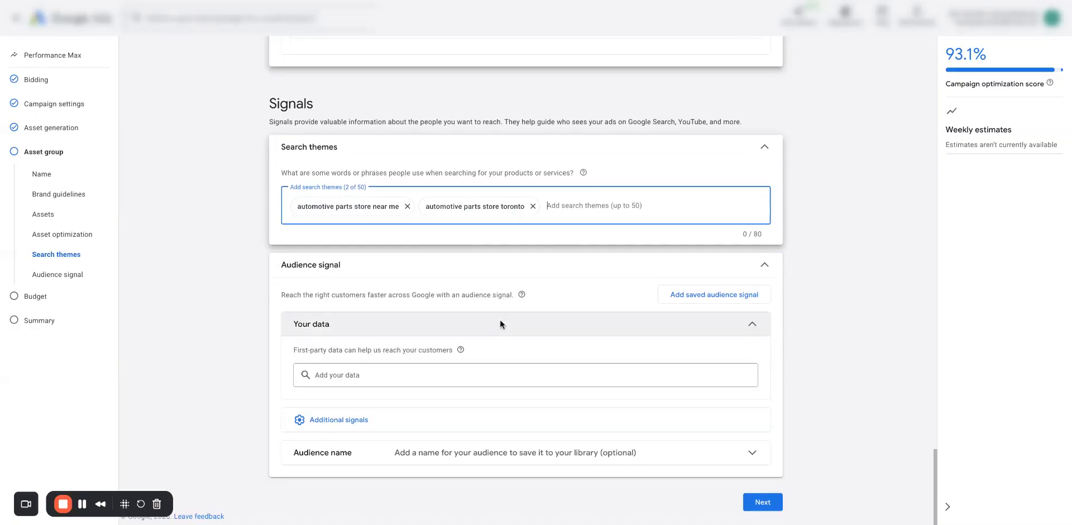
Step: Look through the suggested first-party segments in the audience signal's Your data section without selecting any
{"action": "left_click", "coordinate": [454, 381]}
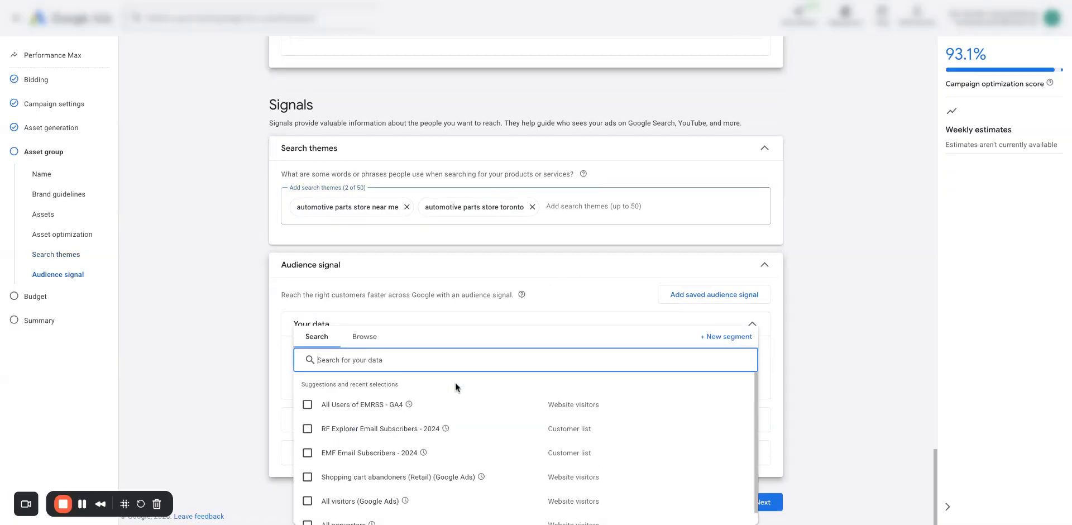
{"action": "left_click", "coordinate": [478, 326]}
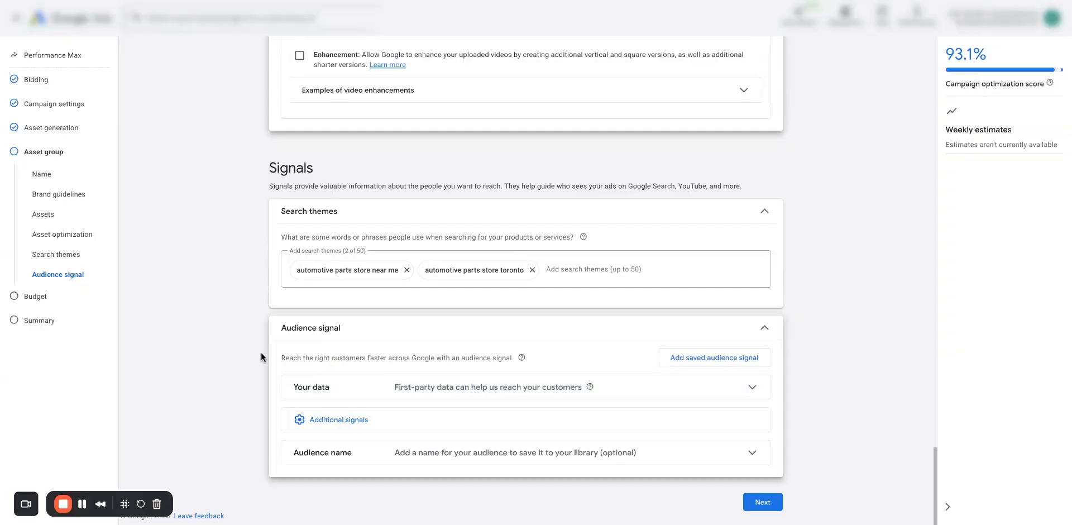
{"action": "triple_click", "coordinate": [329, 389]}
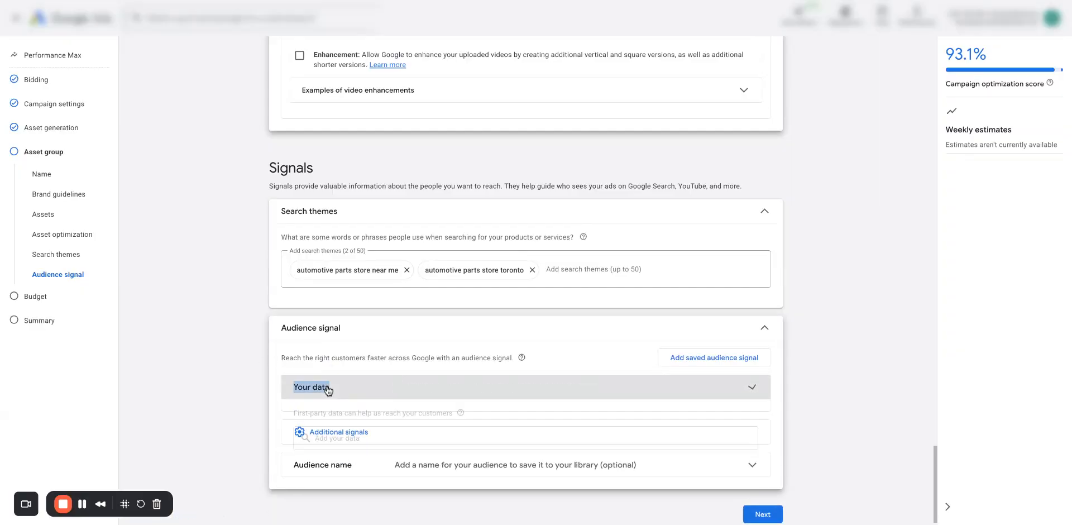
{"action": "scroll", "coordinate": [328, 390], "scroll_direction": "down", "scroll_amount": 1}
{"action": "left_click", "coordinate": [253, 364]}
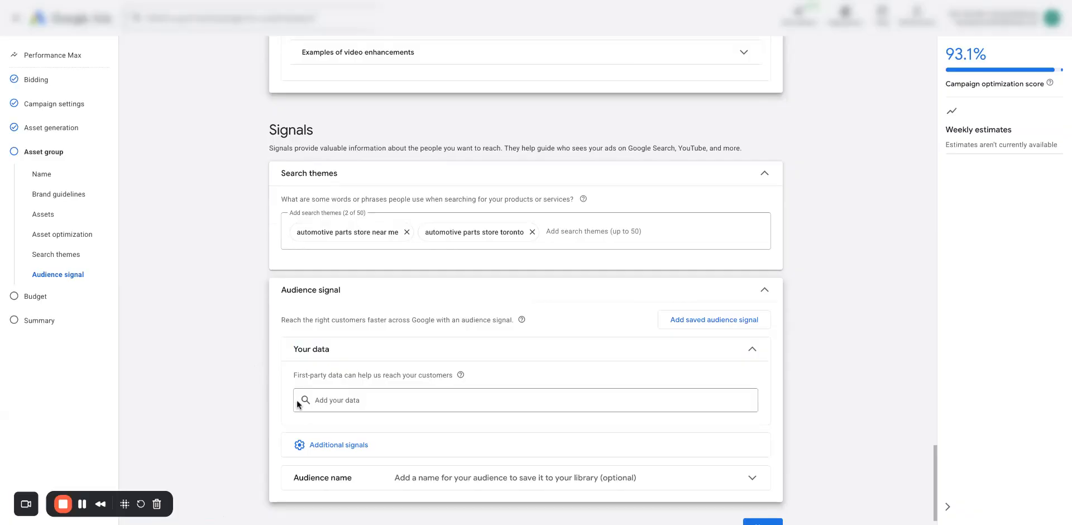
{"action": "scroll", "coordinate": [314, 324], "scroll_direction": "down", "scroll_amount": 1}
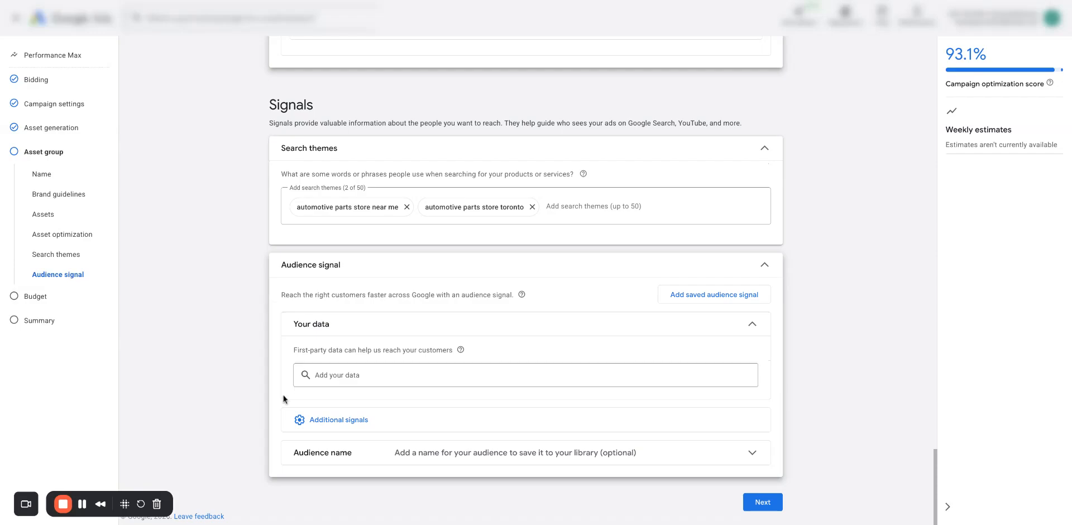
Step: Expand the additional audience signals and open the Interests & detailed demographics section
{"action": "left_click", "coordinate": [321, 420]}
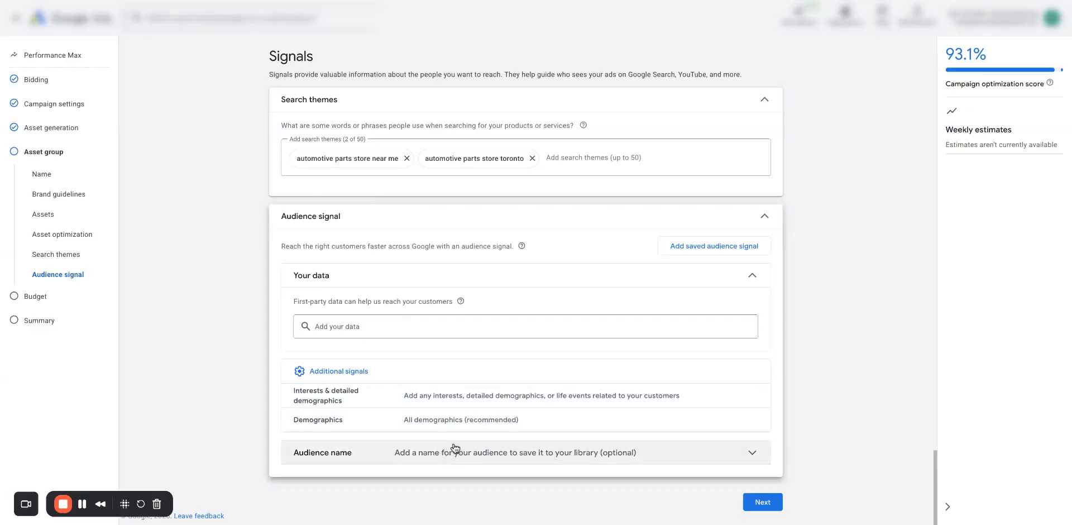
{"action": "left_click", "coordinate": [393, 369]}
{"action": "left_click", "coordinate": [386, 416]}
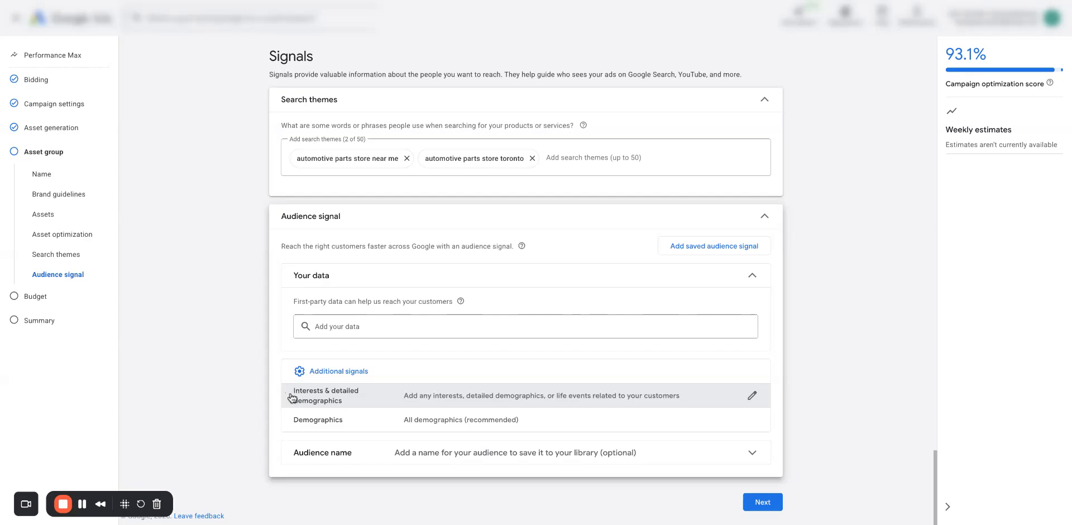
{"action": "left_click", "coordinate": [752, 396]}
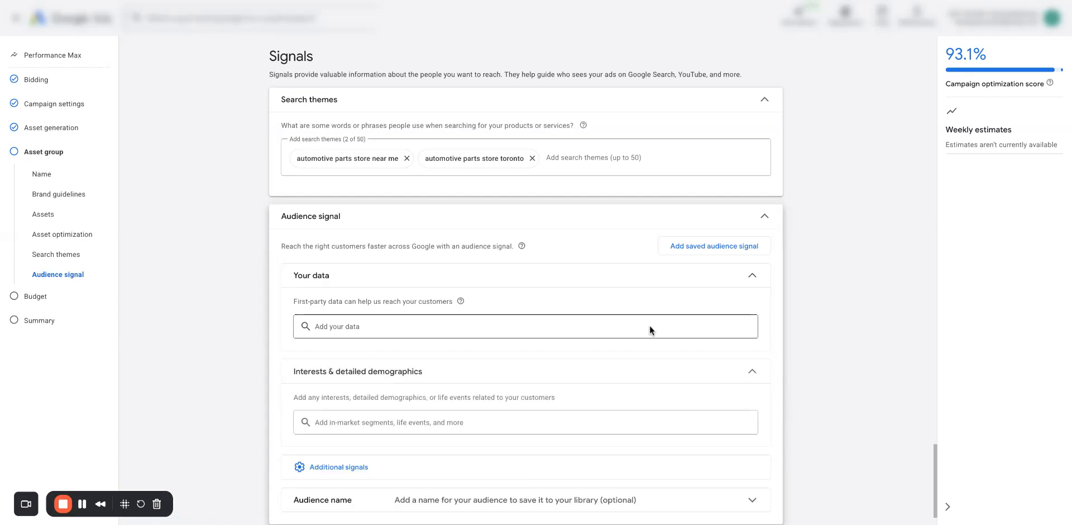
Step: Review the suggested affinity and in-market segments for Interests & detailed demographics without selecting any
{"action": "left_click", "coordinate": [582, 375]}
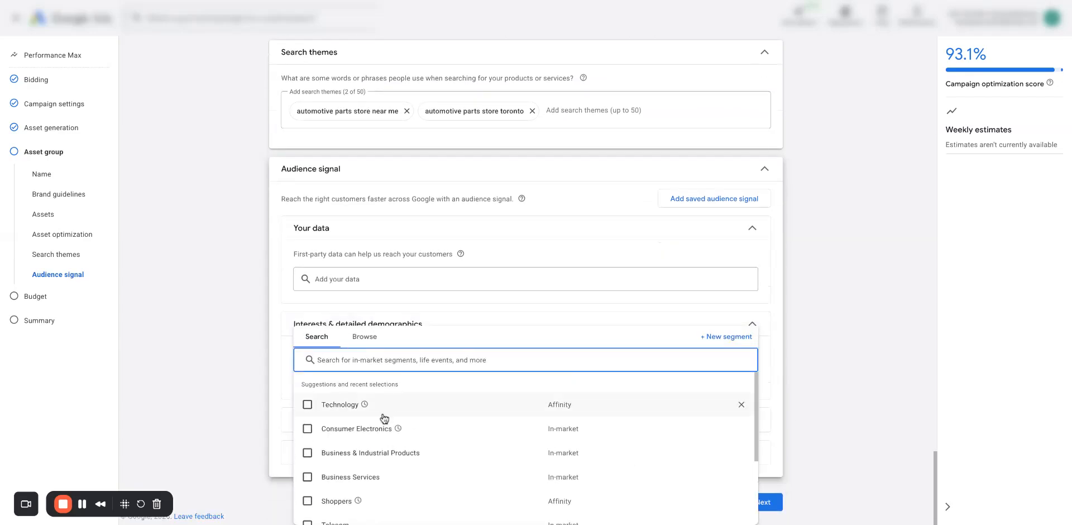
{"action": "scroll", "coordinate": [384, 417], "scroll_direction": "down", "scroll_amount": 3}
{"action": "scroll", "coordinate": [384, 418], "scroll_direction": "up", "scroll_amount": 3}
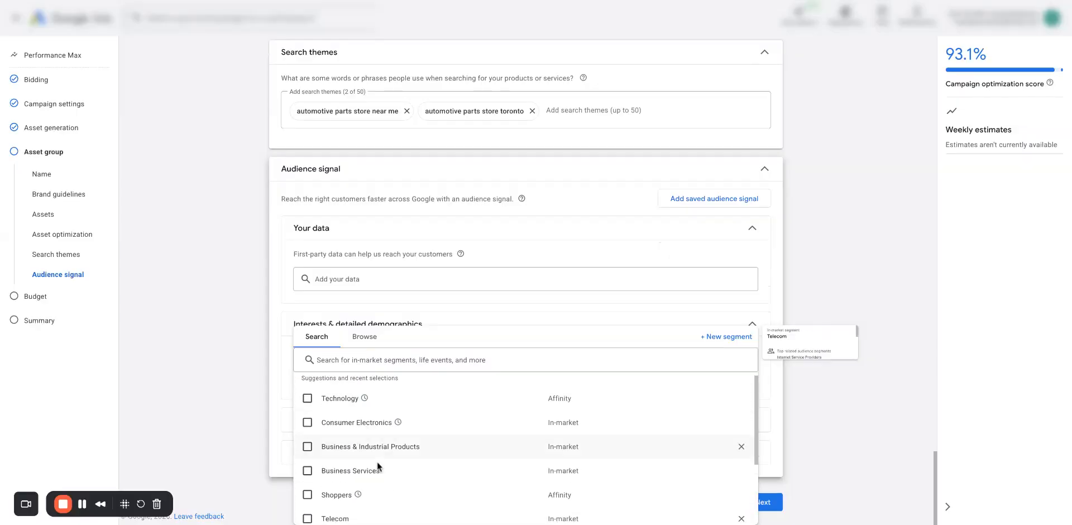
{"action": "scroll", "coordinate": [445, 431], "scroll_direction": "down", "scroll_amount": 1}
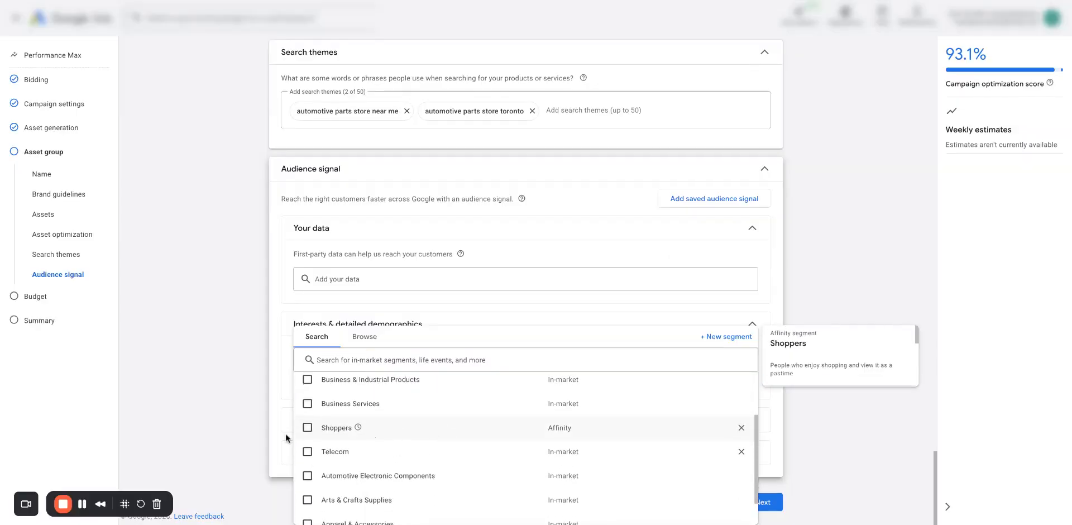
{"action": "scroll", "coordinate": [364, 427], "scroll_direction": "up", "scroll_amount": 3}
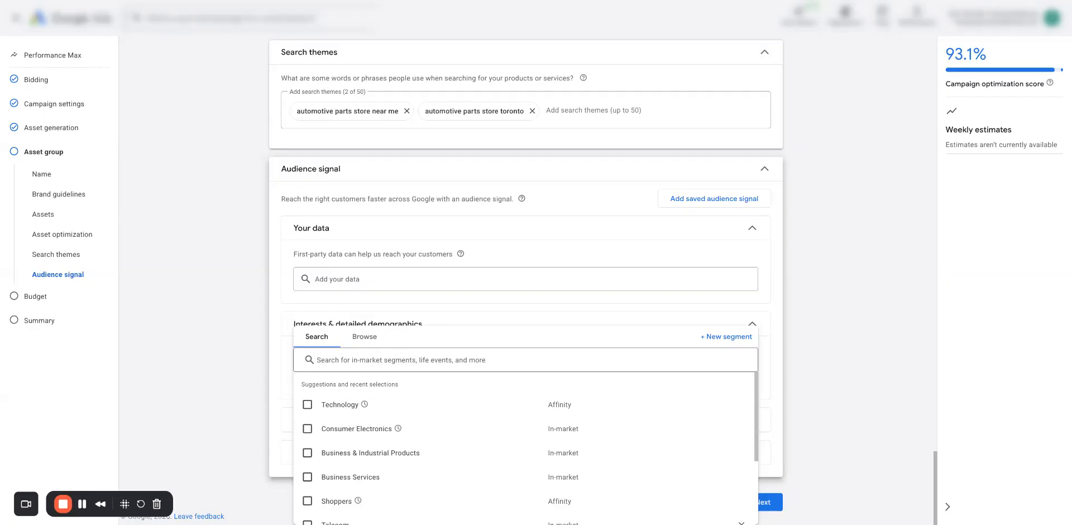
{"action": "left_click", "coordinate": [263, 360]}
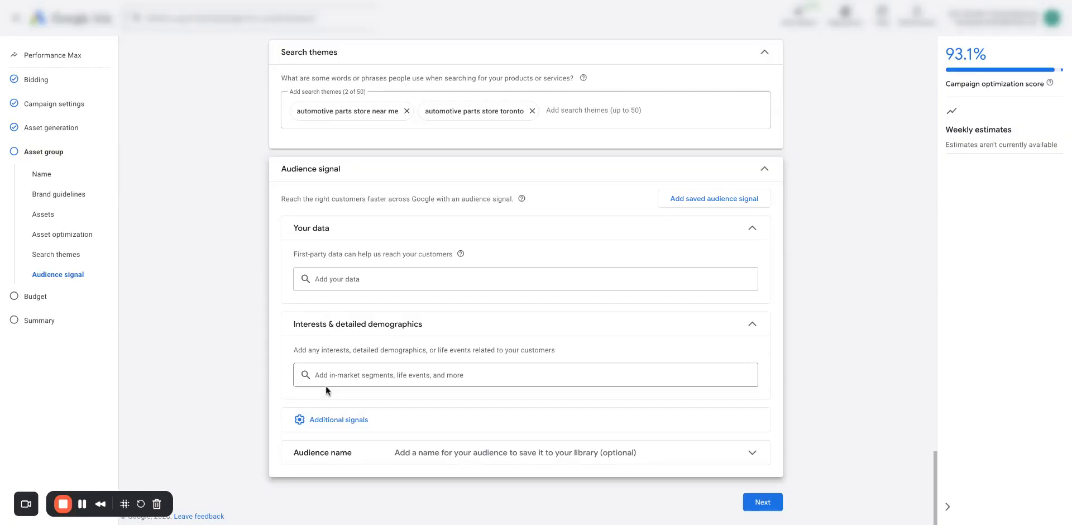
Step: Leave the audience signal without a name and continue to the Budget page
{"action": "scroll", "coordinate": [283, 331], "scroll_direction": "up", "scroll_amount": 1}
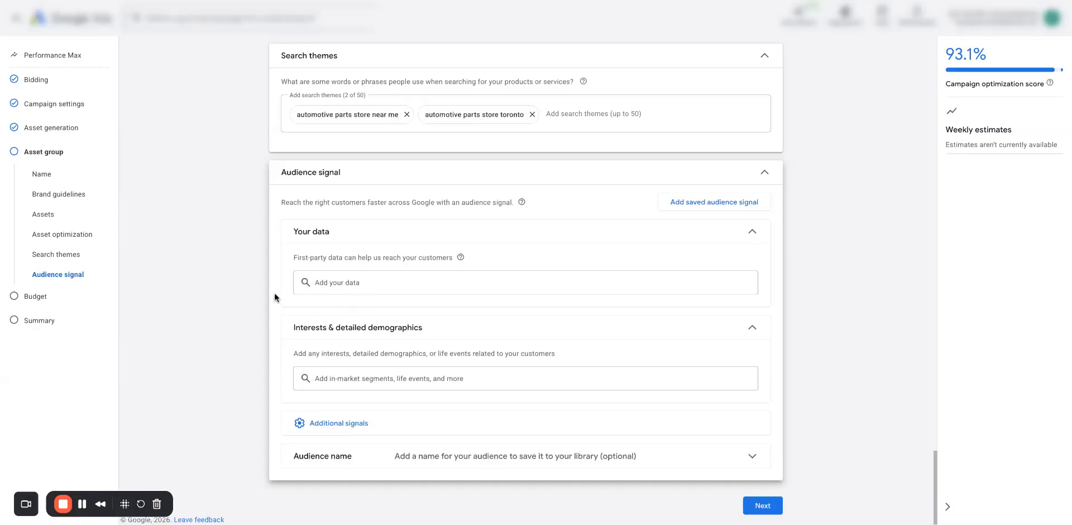
{"action": "scroll", "coordinate": [346, 335], "scroll_direction": "down", "scroll_amount": 1}
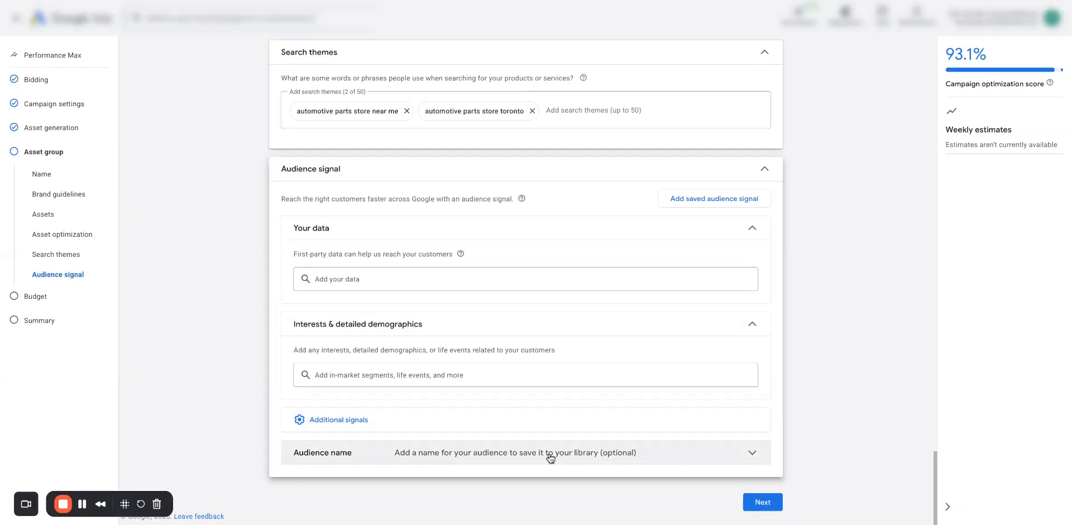
{"action": "left_click", "coordinate": [748, 498]}
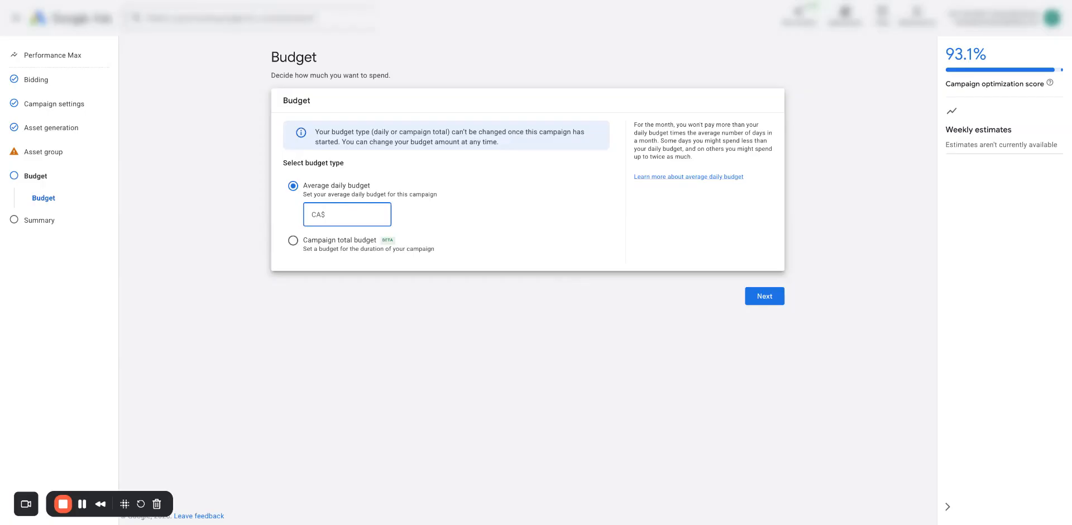
Step: Revisit the campaign settings to check the language, EU political ads and additional settings
{"action": "left_click", "coordinate": [752, 295]}
{"action": "left_click", "coordinate": [36, 104]}
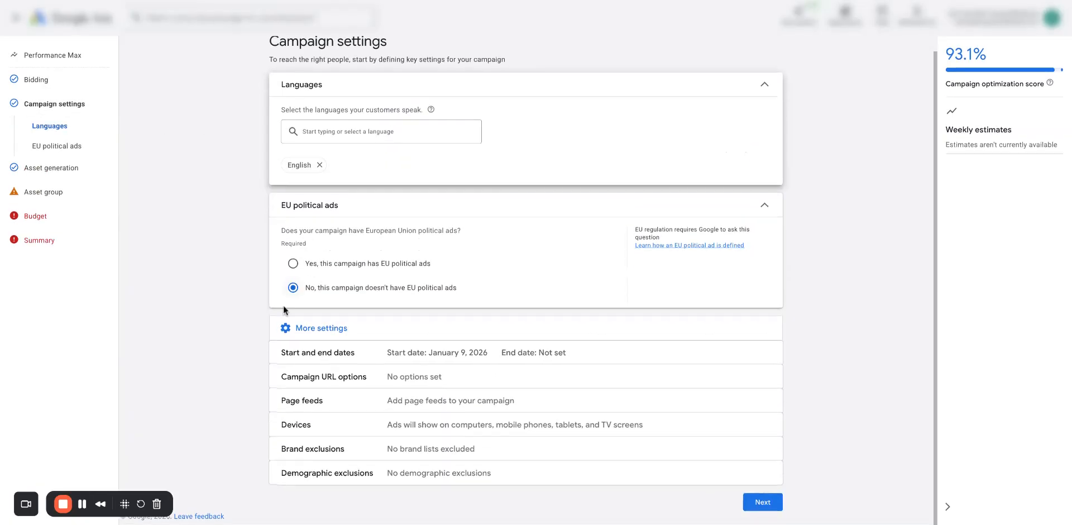
{"action": "left_click", "coordinate": [755, 505]}
Step: Set the average daily budget to CA$15 and continue to the campaign summary to review it
{"action": "left_click", "coordinate": [56, 196]}
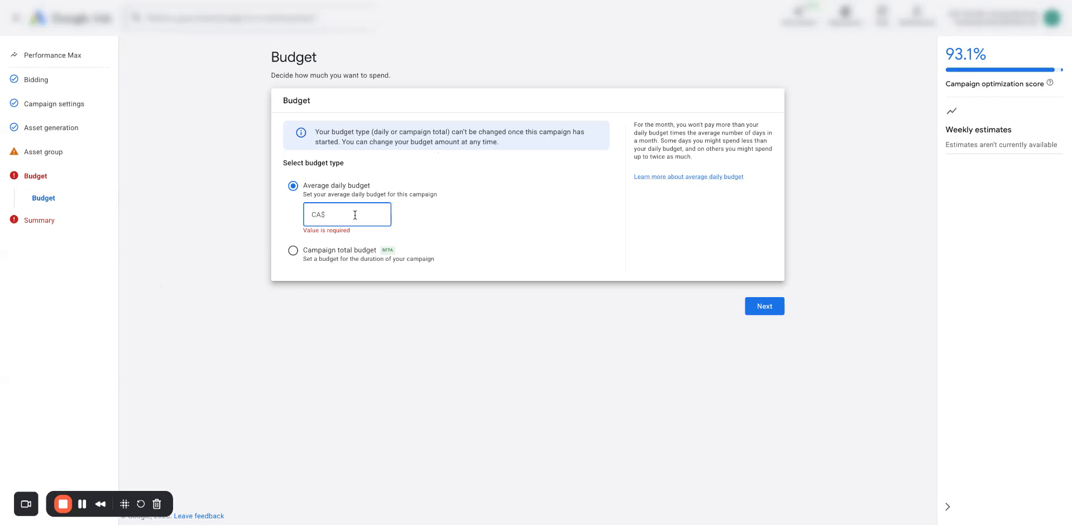
{"action": "type", "text": "5"}
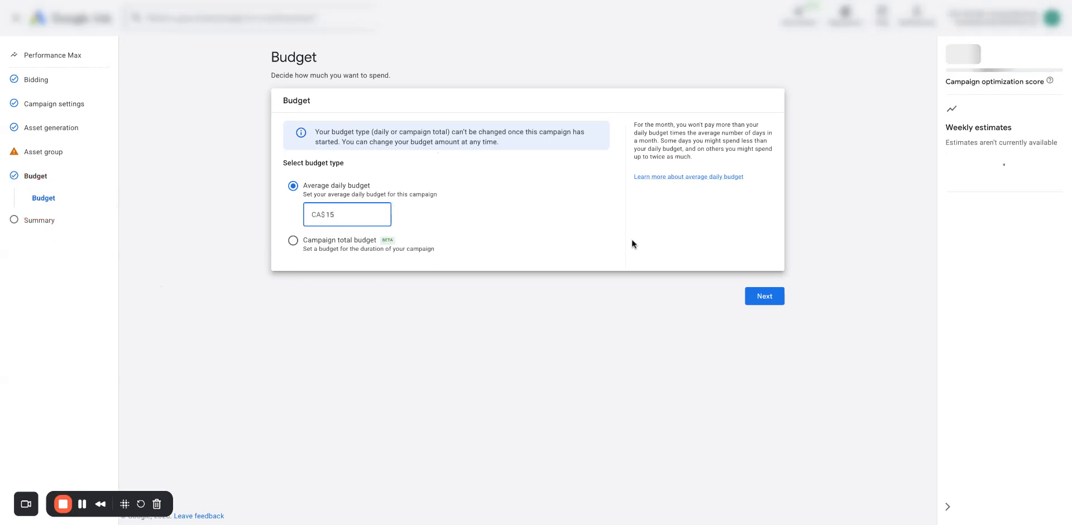
{"action": "left_click", "coordinate": [762, 306]}
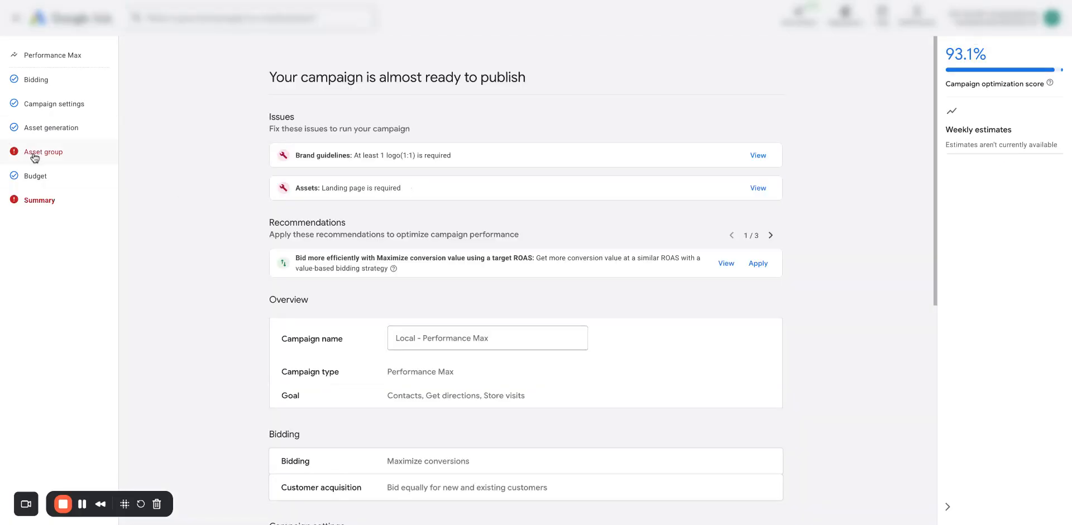
{"action": "scroll", "coordinate": [292, 235], "scroll_direction": "down", "scroll_amount": 2}
{"action": "scroll", "coordinate": [291, 234], "scroll_direction": "down", "scroll_amount": 1}
{"action": "scroll", "coordinate": [291, 234], "scroll_direction": "up", "scroll_amount": 1}
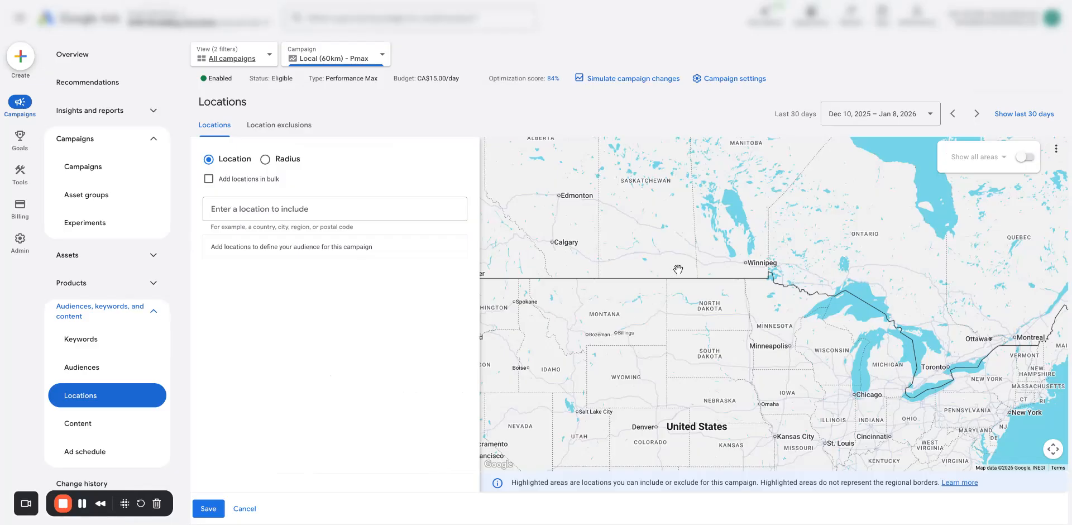
Step: Check the radius targeting option on the Local (60km) - Pmax campaign's Locations page, and return to targeting by location
{"action": "left_click_drag", "start_coordinate": [679, 268], "coordinate": [689, 298]}
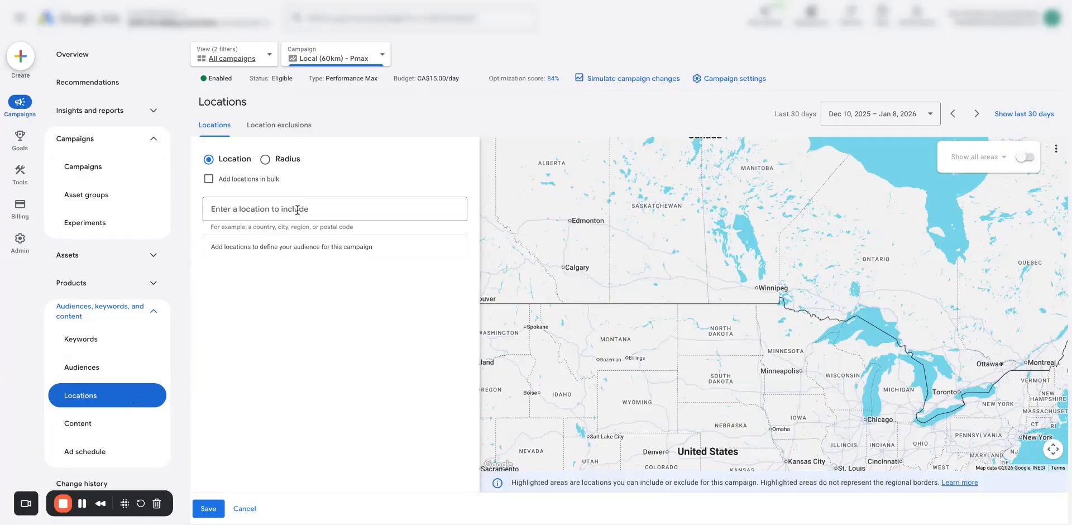
{"action": "left_click_drag", "start_coordinate": [619, 277], "coordinate": [614, 383]}
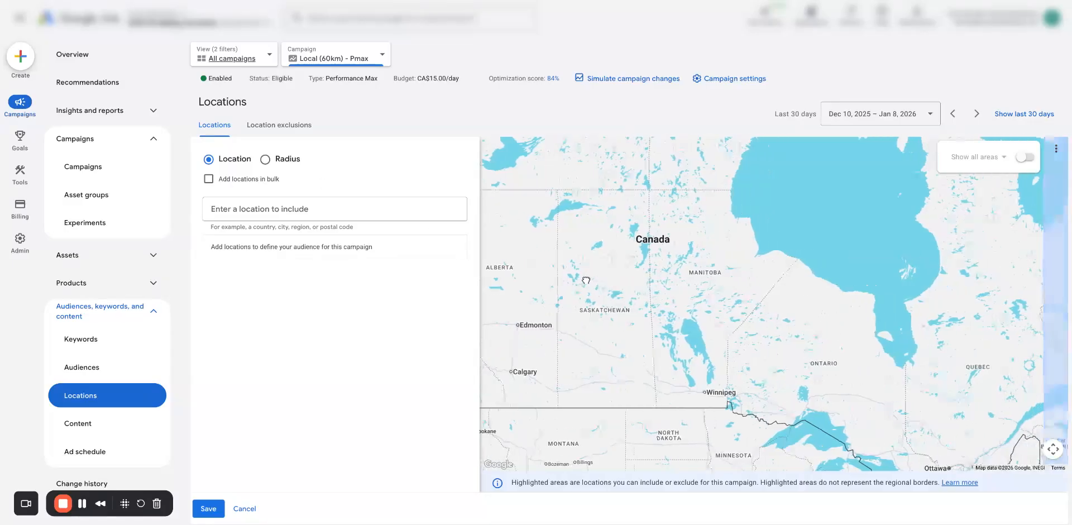
{"action": "left_click", "coordinate": [287, 159]}
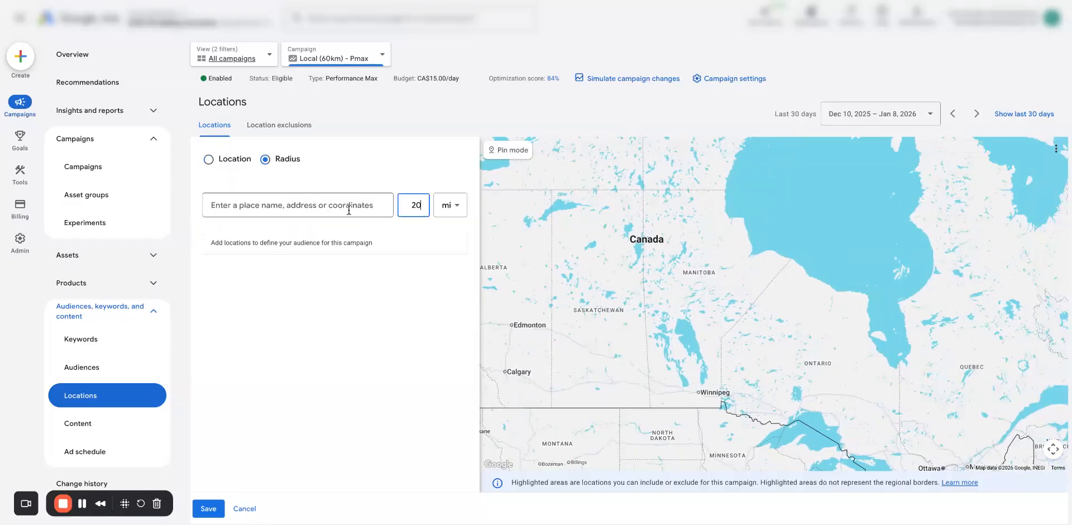
{"action": "left_click", "coordinate": [446, 210]}
{"action": "left_click", "coordinate": [209, 159]}
{"action": "left_click", "coordinate": [209, 159]}
Step: Include the city of Toronto, Ontario, Canada as a target location and inspect its area on the map
{"action": "scroll", "coordinate": [707, 303], "scroll_direction": "up", "scroll_amount": 2}
{"action": "left_click_drag", "start_coordinate": [712, 302], "coordinate": [784, 267]}
{"action": "scroll", "coordinate": [750, 315], "scroll_direction": "up", "scroll_amount": 3}
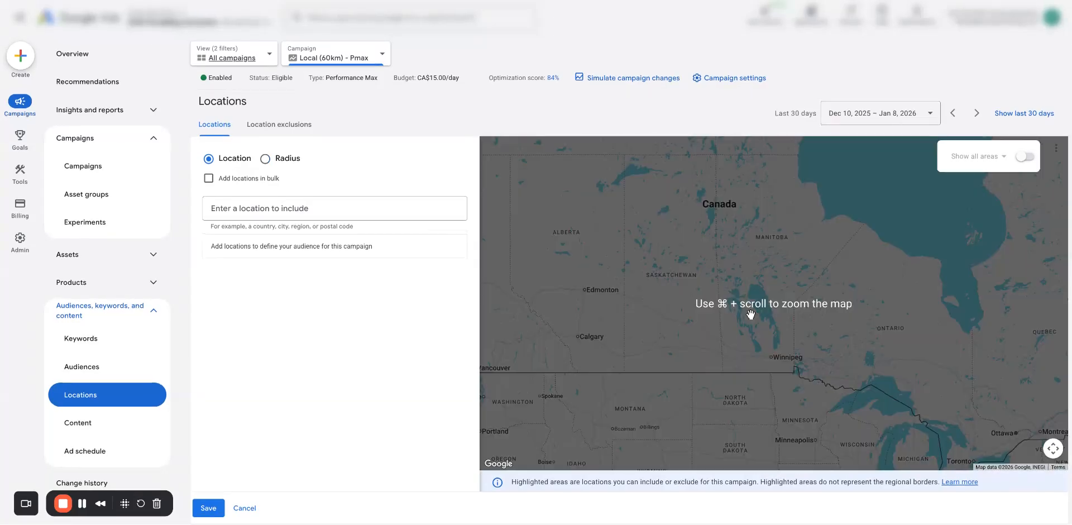
{"action": "left_click_drag", "start_coordinate": [751, 317], "coordinate": [752, 328]}
{"action": "scroll", "coordinate": [732, 287], "scroll_direction": "up", "scroll_amount": 3}
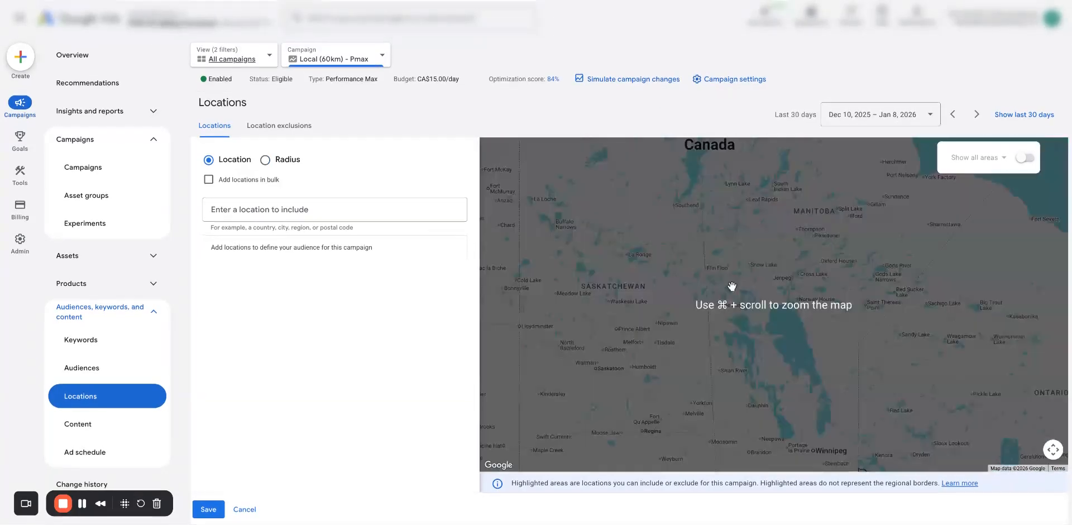
{"action": "left_click_drag", "start_coordinate": [732, 289], "coordinate": [723, 296]}
{"action": "left_click", "coordinate": [293, 203]}
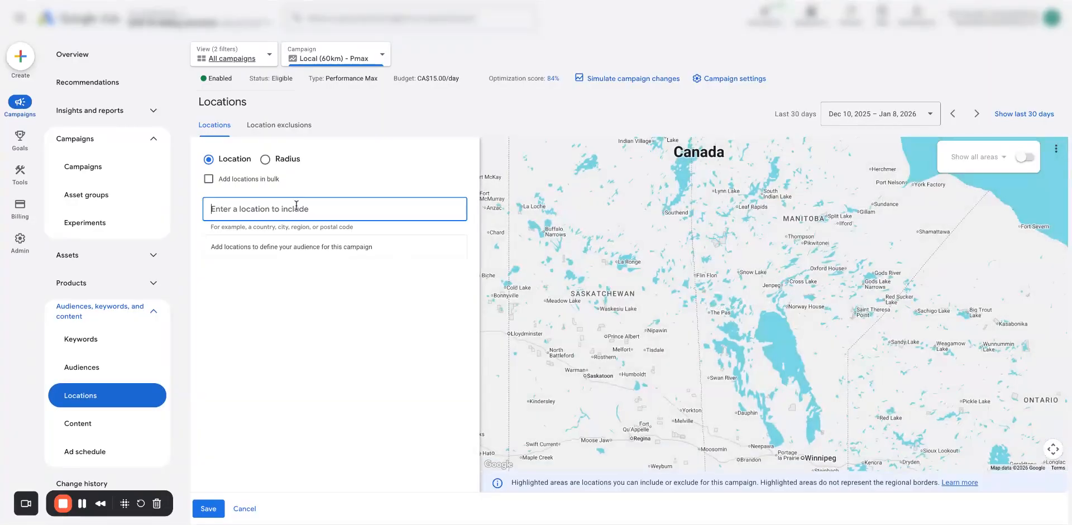
{"action": "type", "text": "toronto"}
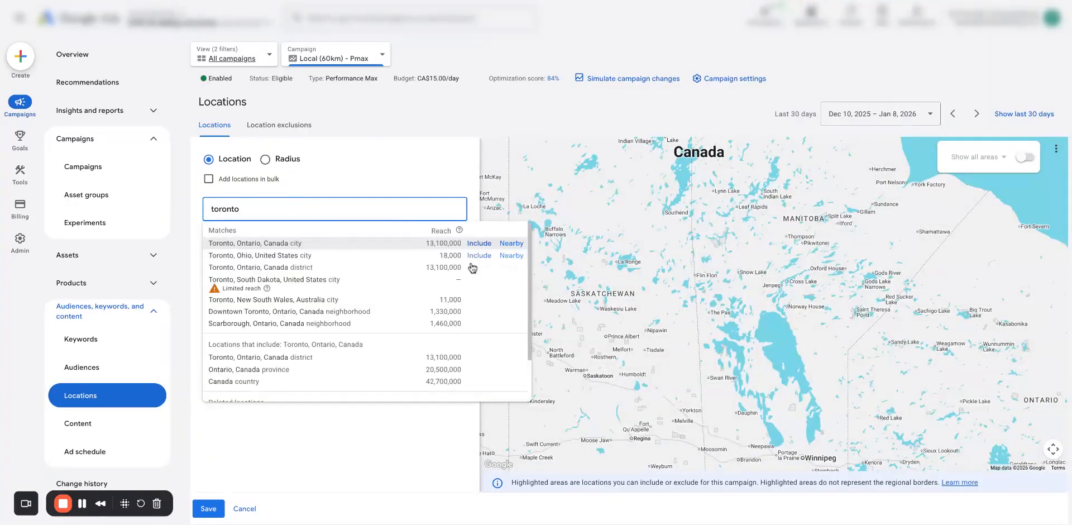
{"action": "left_click", "coordinate": [480, 246]}
{"action": "scroll", "coordinate": [660, 303], "scroll_direction": "up", "scroll_amount": 2}
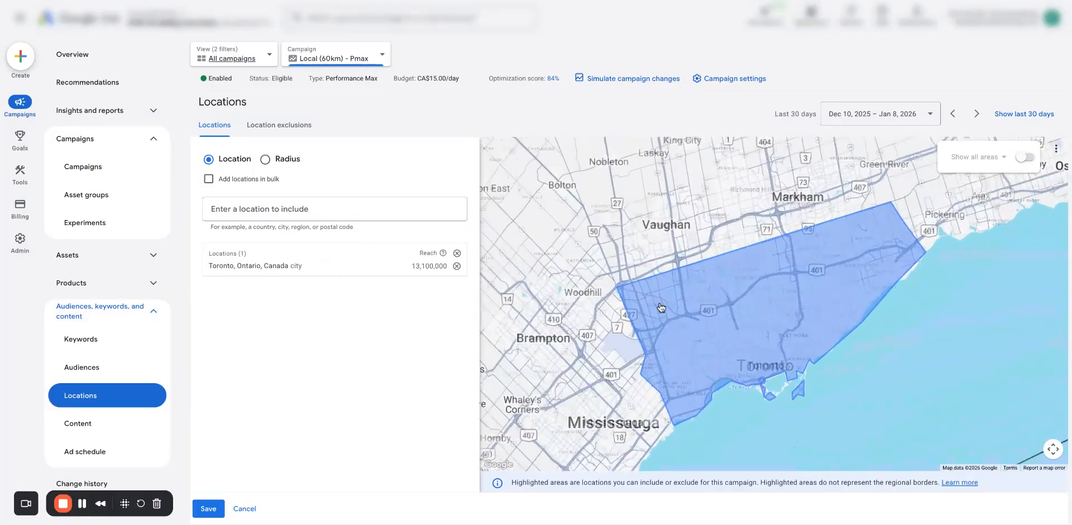
{"action": "scroll", "coordinate": [652, 303], "scroll_direction": "up", "scroll_amount": 2}
{"action": "left_click_drag", "start_coordinate": [710, 312], "coordinate": [654, 312]}
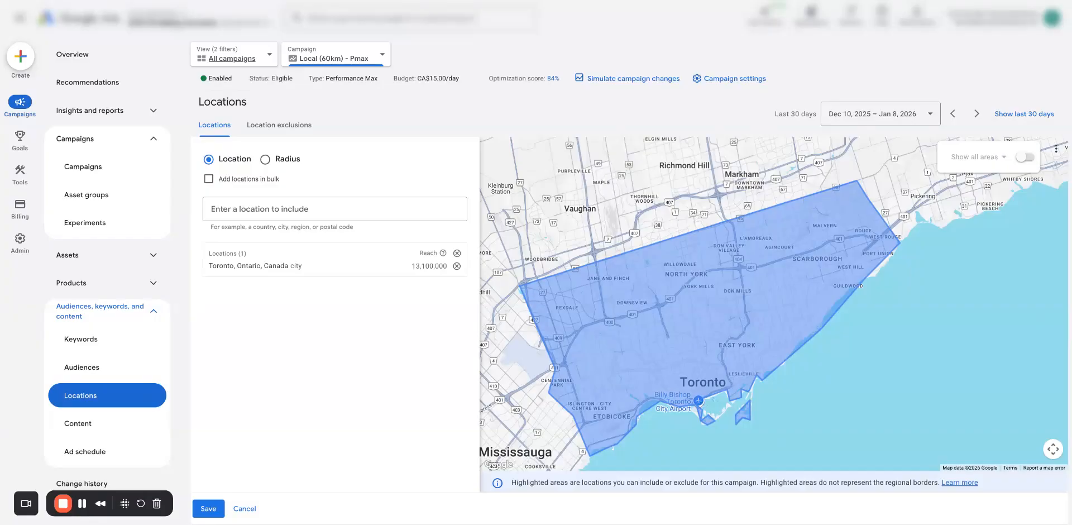
{"action": "scroll", "coordinate": [661, 316], "scroll_direction": "down", "scroll_amount": 5}
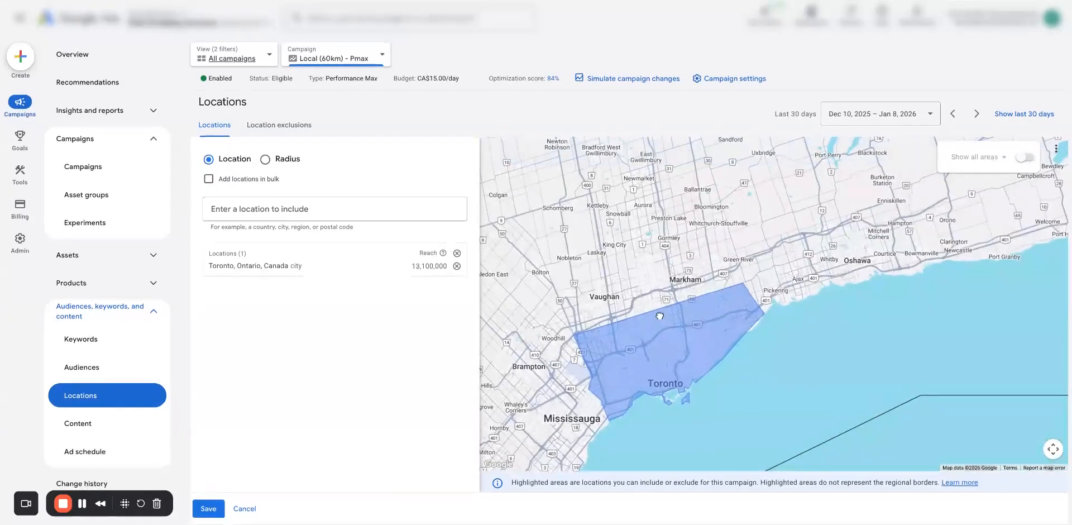
{"action": "left_click_drag", "start_coordinate": [660, 316], "coordinate": [655, 333]}
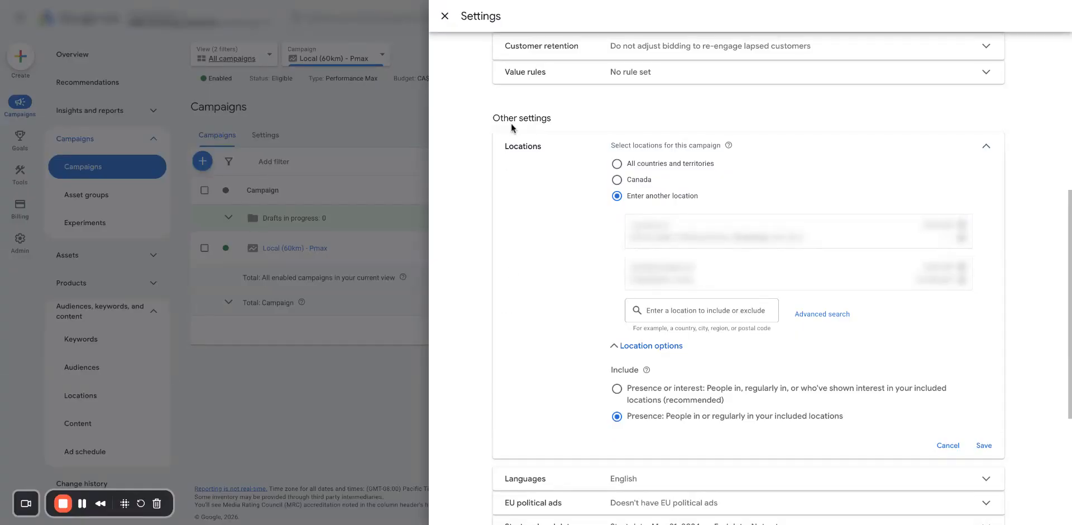
Step: Review the Locations section and its presence-based Include option under the campaign's Other settings, and close the settings
{"action": "left_click_drag", "start_coordinate": [488, 115], "coordinate": [567, 116]}
{"action": "left_click_drag", "start_coordinate": [604, 371], "coordinate": [635, 370]}
{"action": "left_click", "coordinate": [592, 372]}
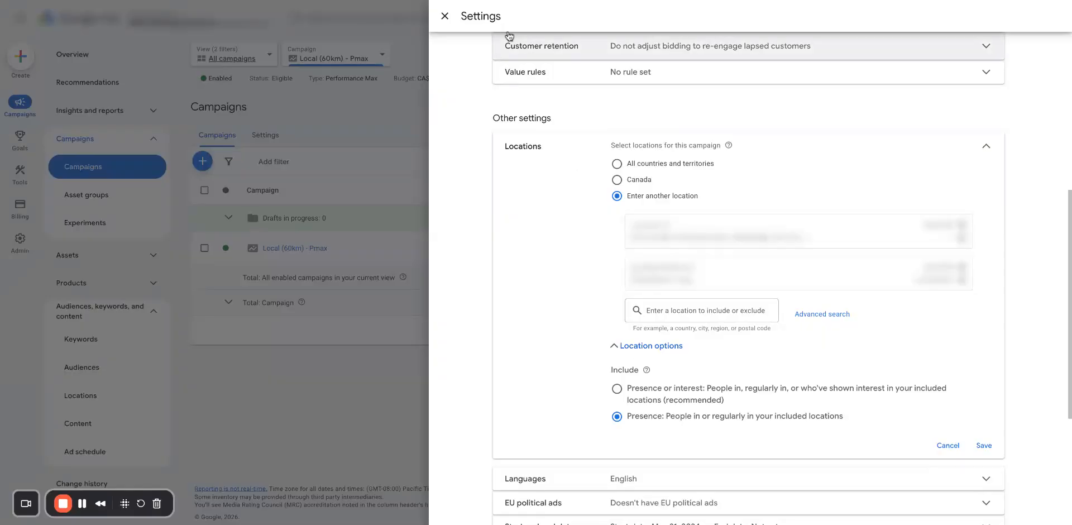
{"action": "left_click", "coordinate": [445, 15]}
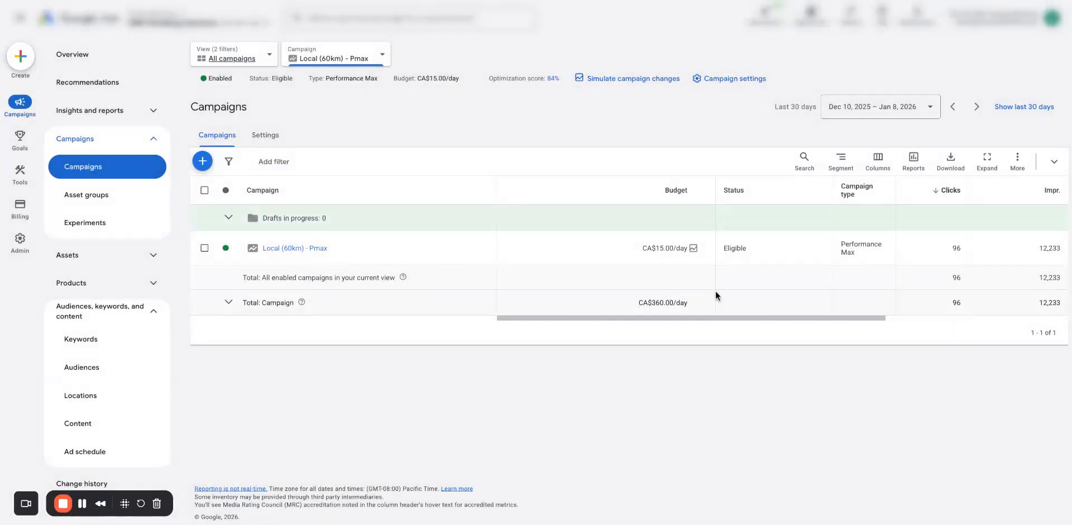